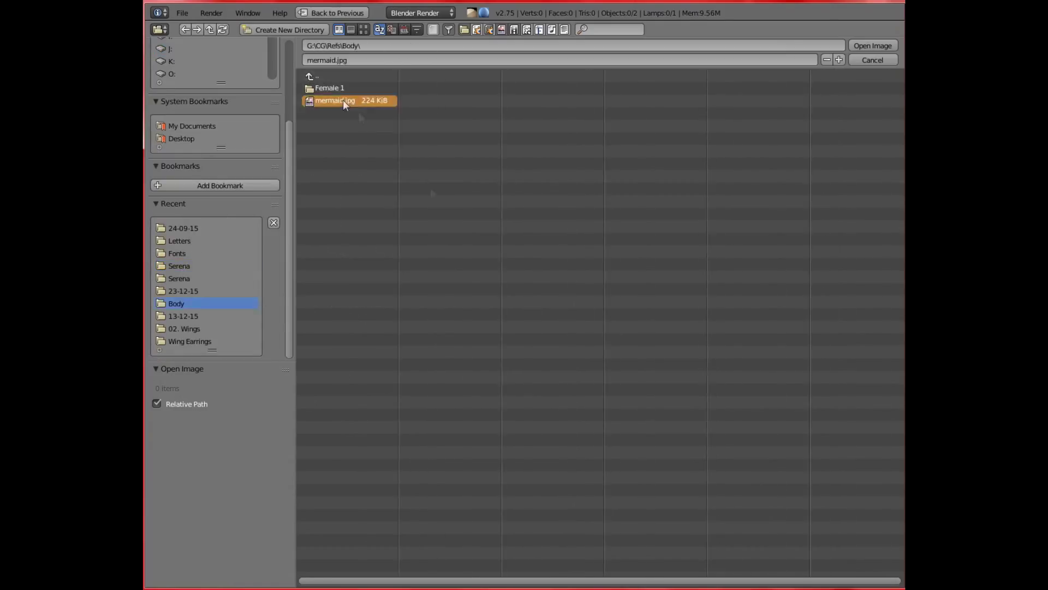
# - Load mermaid.jpg as a size 3.00 background, plus a second copy offset -0.30 shown only in Right view
pyautogui.doubleClick(343, 100)
pyautogui.moveTo(722, 411); pyautogui.dragTo(710, 412)
pyautogui.click(743, 208)
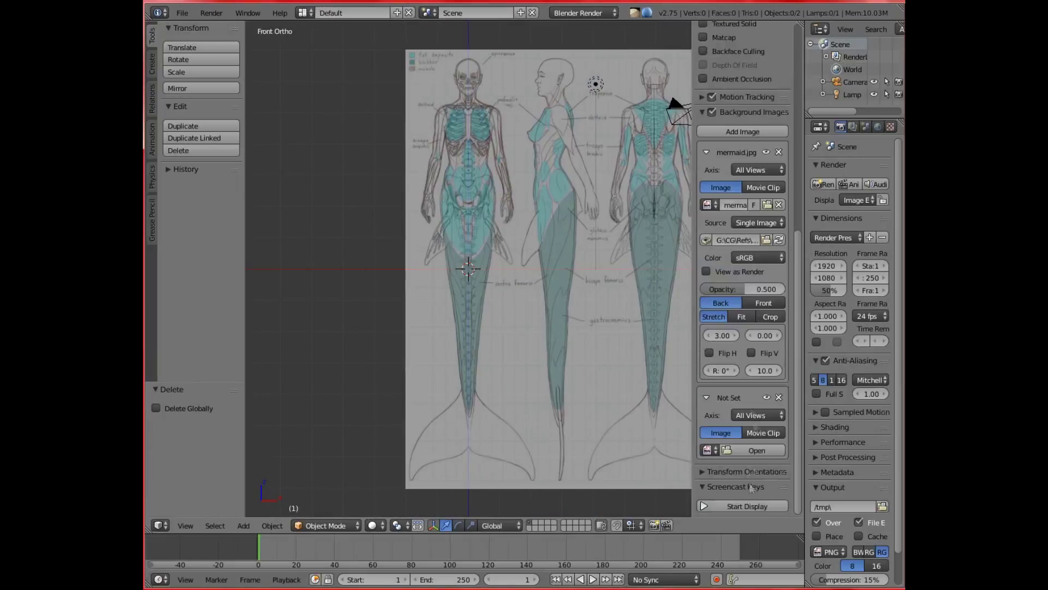
pyautogui.doubleClick(327, 100)
pyautogui.click(709, 430)
pyautogui.moveTo(722, 411); pyautogui.dragTo(729, 412)
pyautogui.click(759, 247)
pyautogui.click(544, 232)
pyautogui.click(710, 416)
pyautogui.click(745, 246)
pyautogui.click(740, 218)
pyautogui.click(759, 246)
pyautogui.click(544, 232)
# - Add a third mermaid.jpg background with X offset -3.00, shown only in Back view
pyautogui.click(706, 229)
pyautogui.click(742, 63)
pyautogui.click(756, 423)
pyautogui.doubleClick(328, 100)
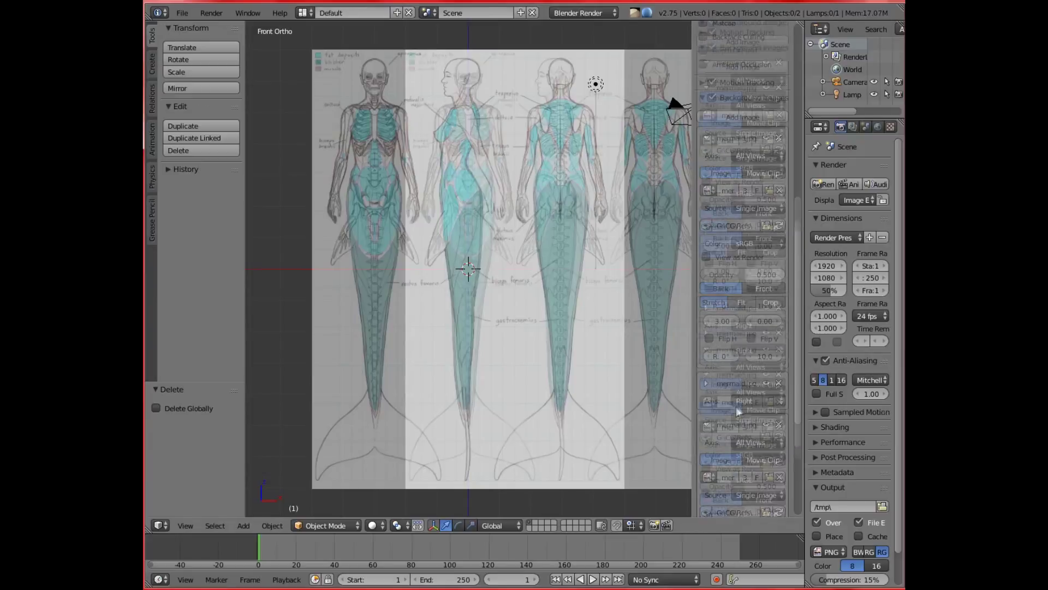
pyautogui.scroll(-5, 743, 273)
pyautogui.moveTo(722, 431); pyautogui.dragTo(698, 432)
pyautogui.click(759, 267)
pyautogui.click(759, 306)
pyautogui.click(706, 249)
pyautogui.click(706, 37)
# - Save the scene as a blend file, then add a cylinder and enter Edit Mode
pyautogui.click(243, 525)
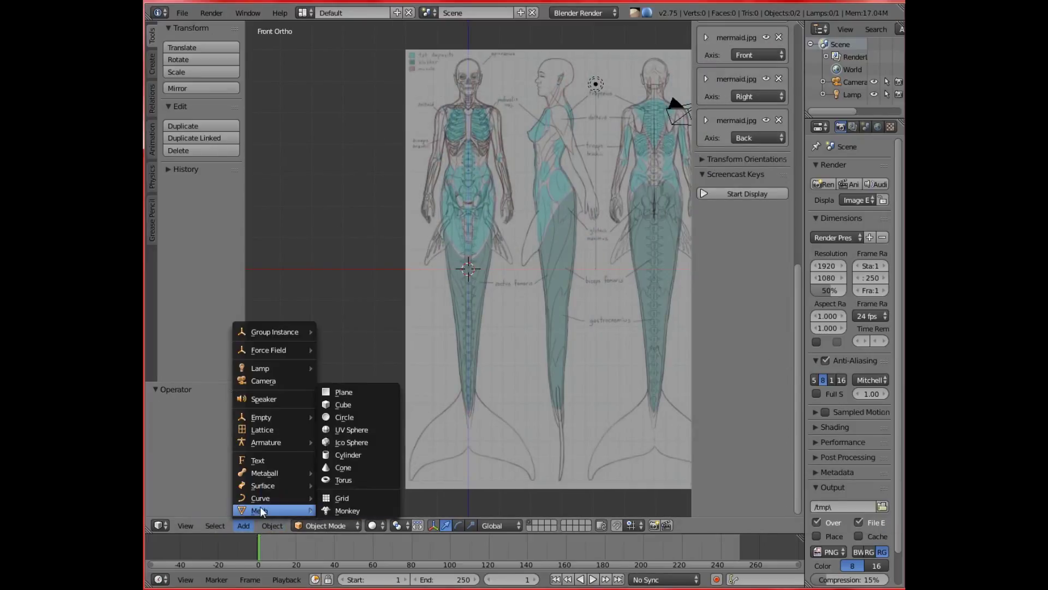
pyautogui.hotkey('ctrl', 's')
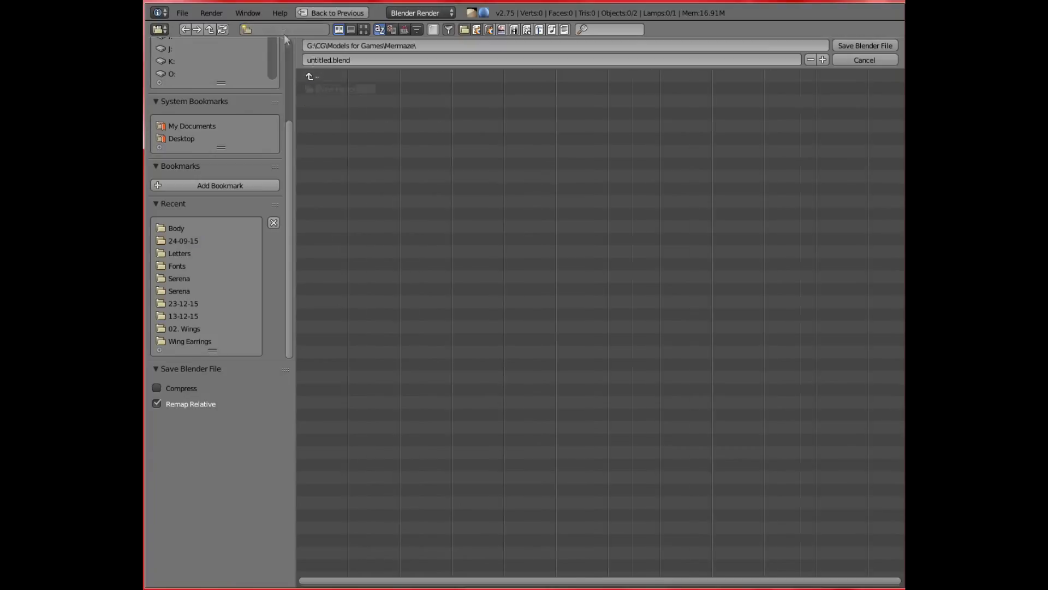
pyautogui.press('Return')
pyautogui.click(243, 525)
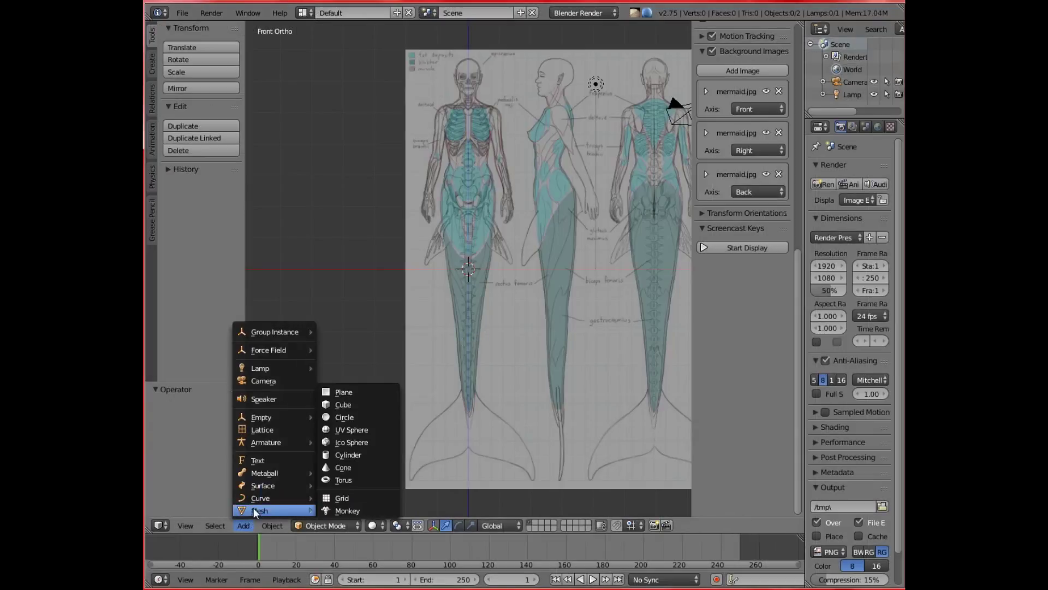
pyautogui.click(355, 522)
pyautogui.press('Tab')
# - Scale the cylinder's bottom ring to 0.67 and reposition the top ring along Z
pyautogui.press('KP_1')
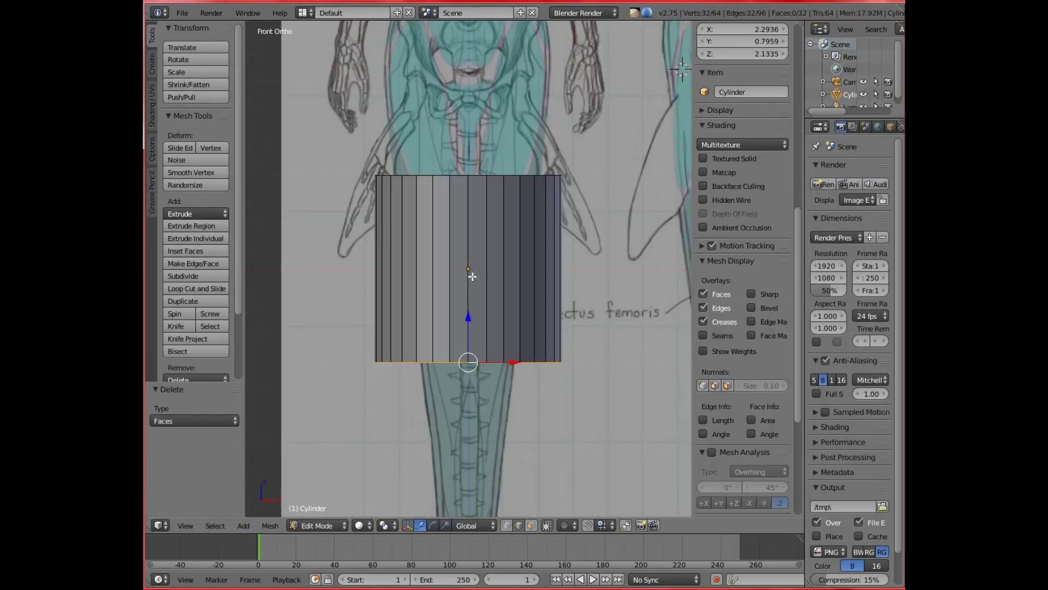
pyautogui.press('s')
pyautogui.click(541, 312)
pyautogui.write('s.67')
pyautogui.press('Return')
pyautogui.press('g')
pyautogui.press('z')
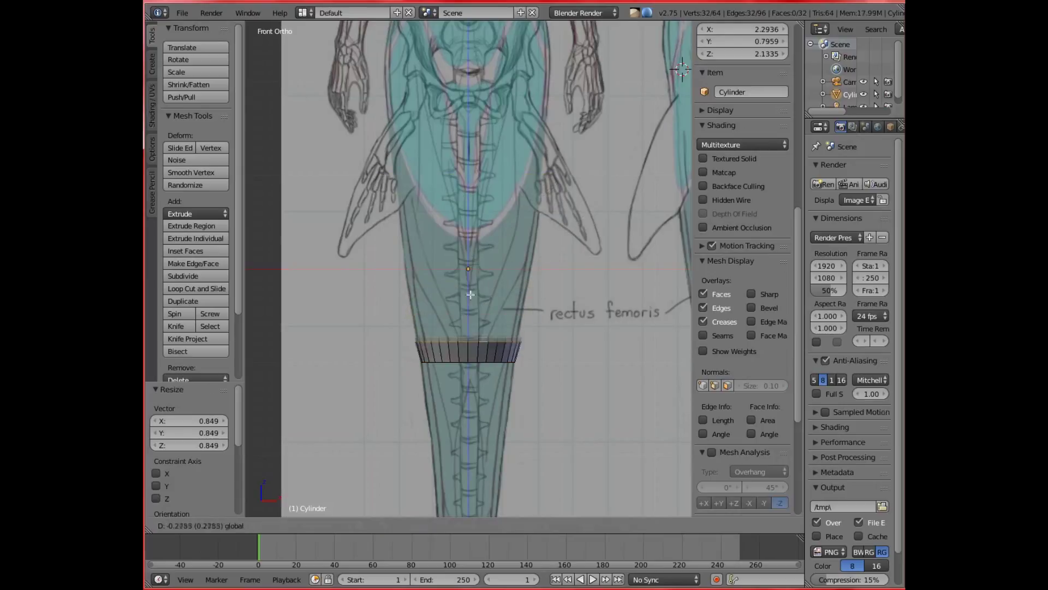
pyautogui.press('KP_3')
pyautogui.press('a')
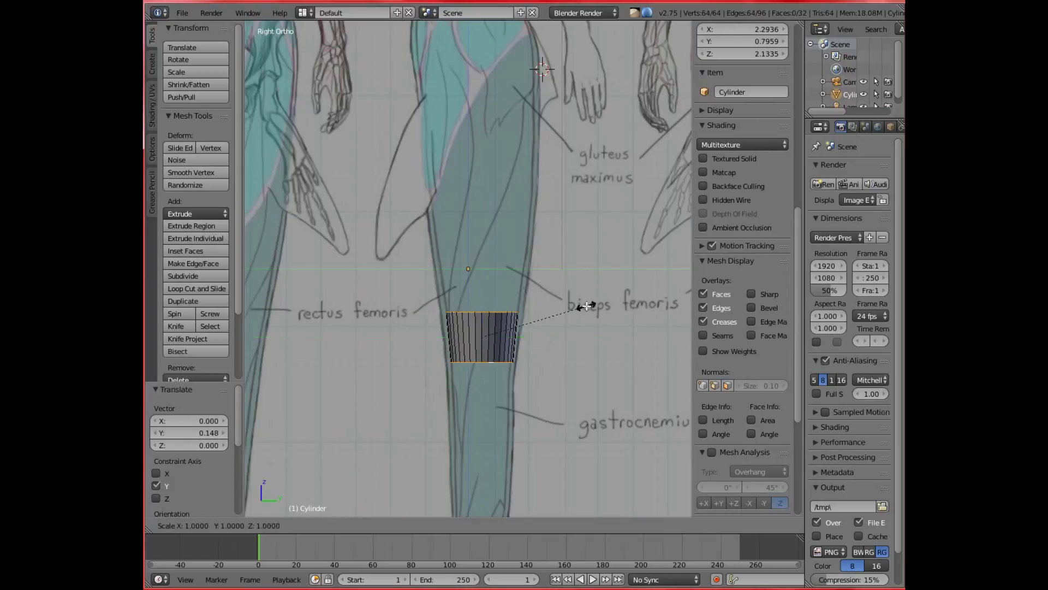
pyautogui.click(520, 251)
# - Extrude a slightly wider ring up to the hips and a ring down the tail narrowed to 0.711
pyautogui.press('e')
pyautogui.click(561, 164)
pyautogui.press('s')
pyautogui.click(552, 216)
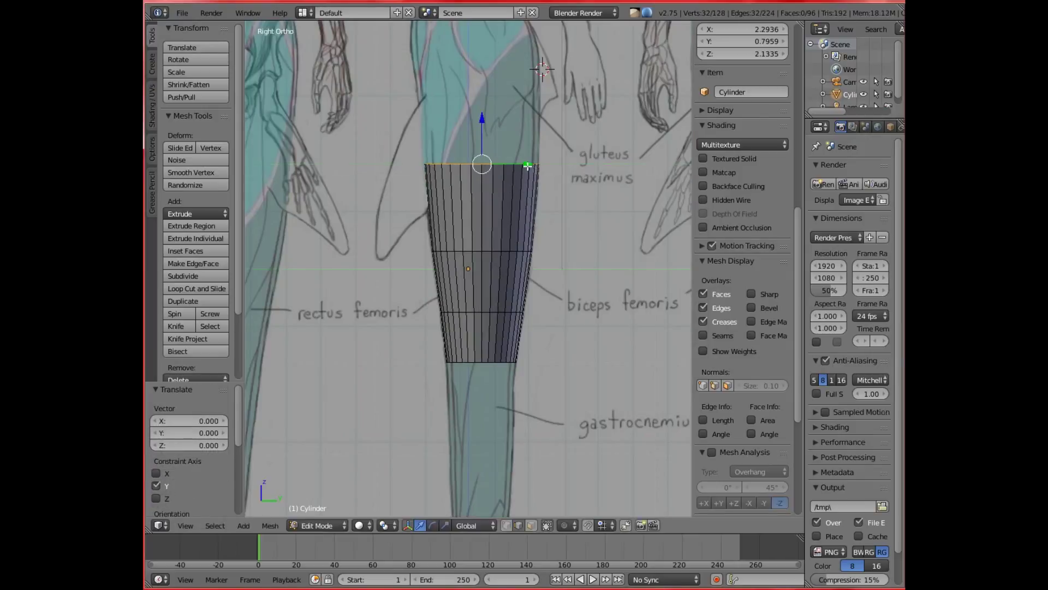
pyautogui.keyDown('ctrl'); pyautogui.scroll(-5, 568, 200); pyautogui.keyUp('ctrl')
pyautogui.keyDown('alt'); pyautogui.rightClick(568, 219); pyautogui.keyUp('alt')
pyautogui.press('e')
pyautogui.click(569, 288)
pyautogui.press('s')
pyautogui.click(569, 287)
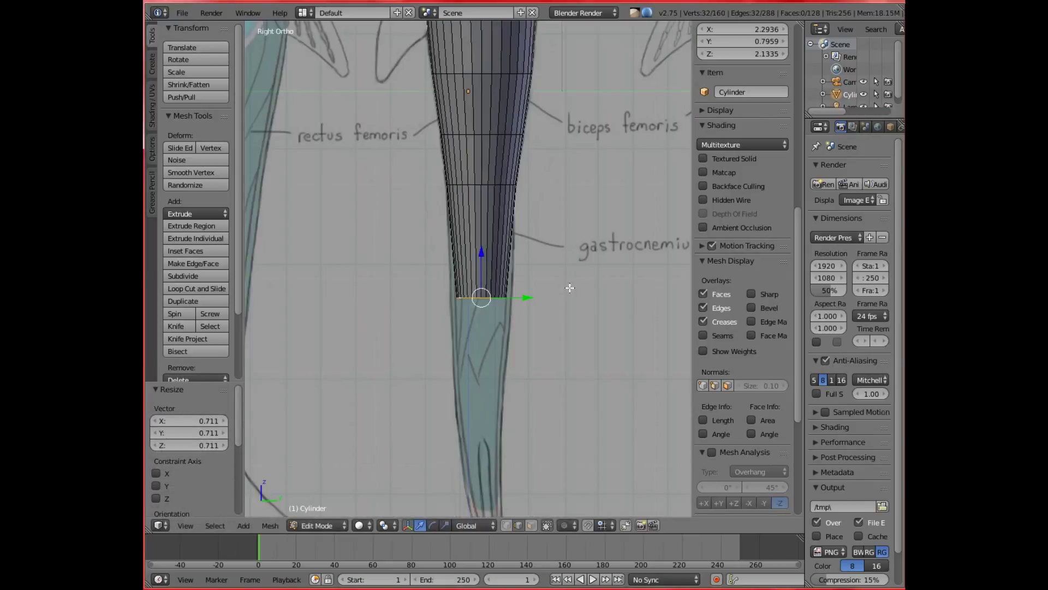
pyautogui.click(523, 399)
# - Extrude and scale further tapering rings down to the tail tip, checking front and side views
pyautogui.press('s')
pyautogui.click(557, 365)
pyautogui.press('KP_1')
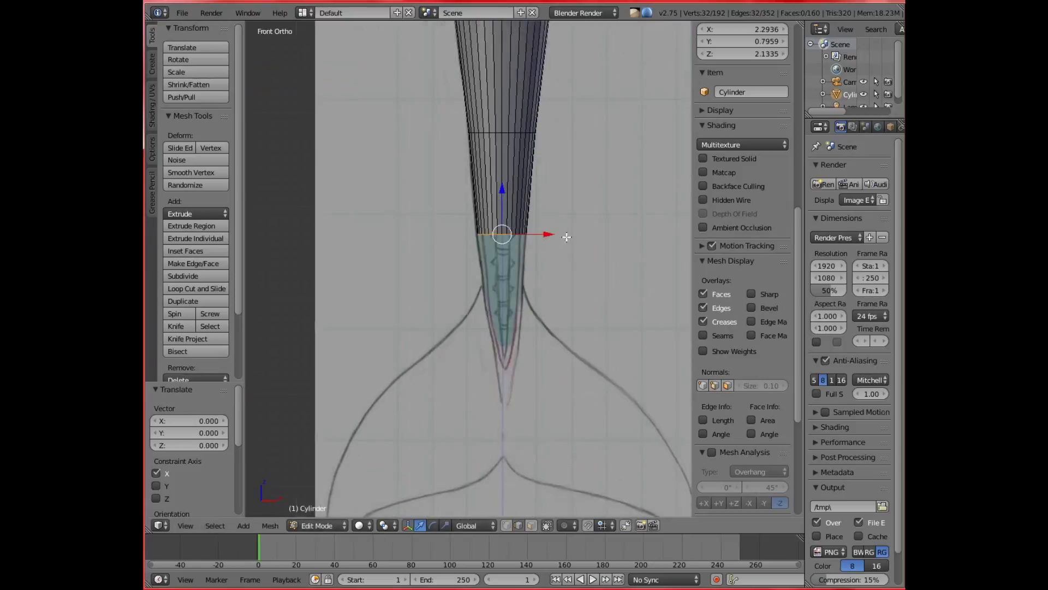
pyautogui.press('e')
pyautogui.click(587, 304)
pyautogui.press('KP_3')
pyautogui.press('s')
pyautogui.click(529, 306)
pyautogui.press('KP_1')
pyautogui.press('KP_3')
pyautogui.press('e')
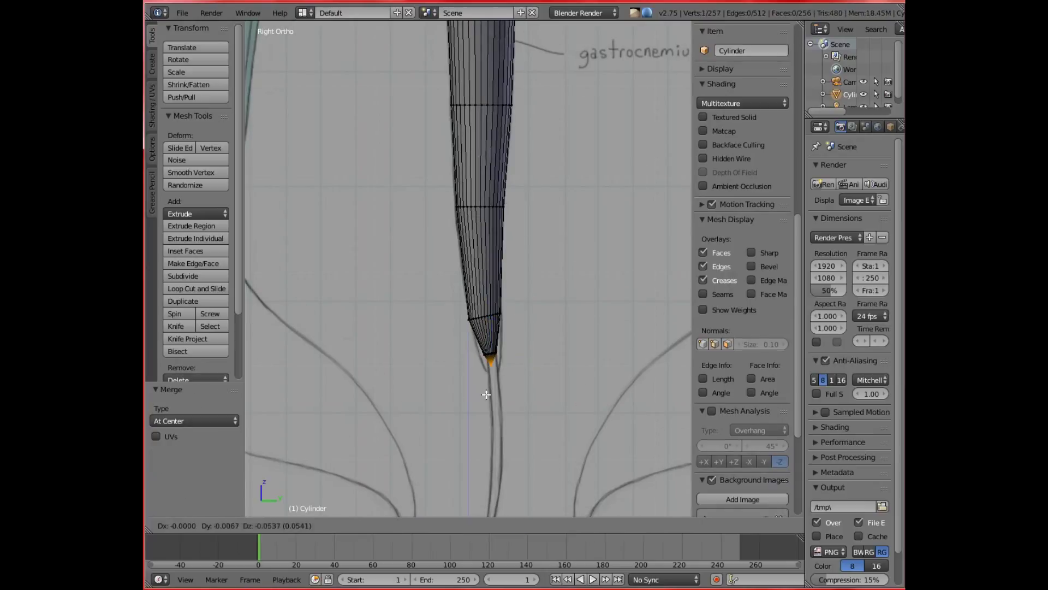
pyautogui.click(486, 394)
pyautogui.press('KP_1')
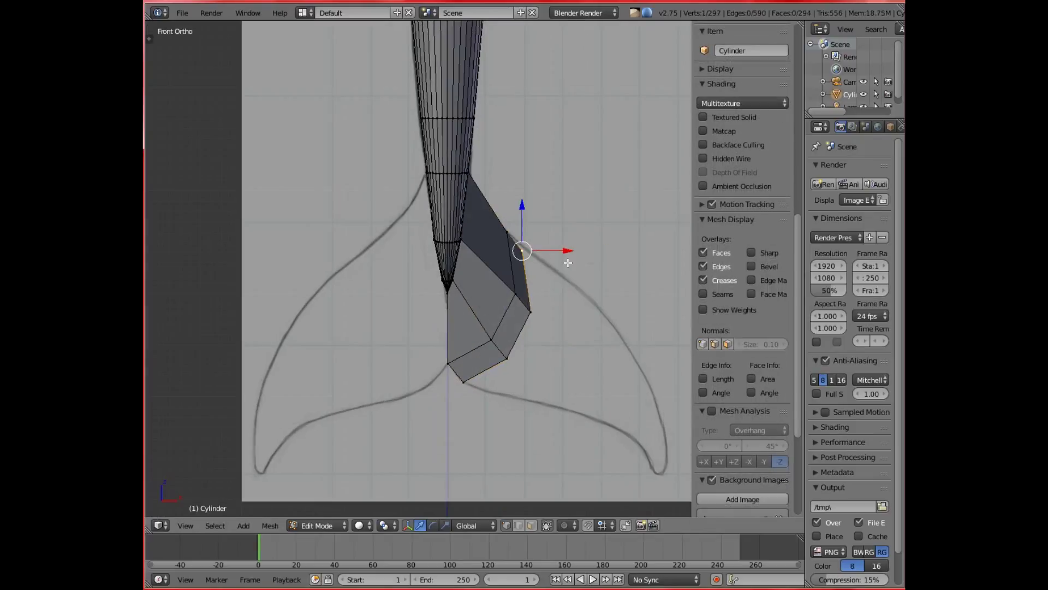
# - Bring the toolbar panel back into view with T
pyautogui.press('t')
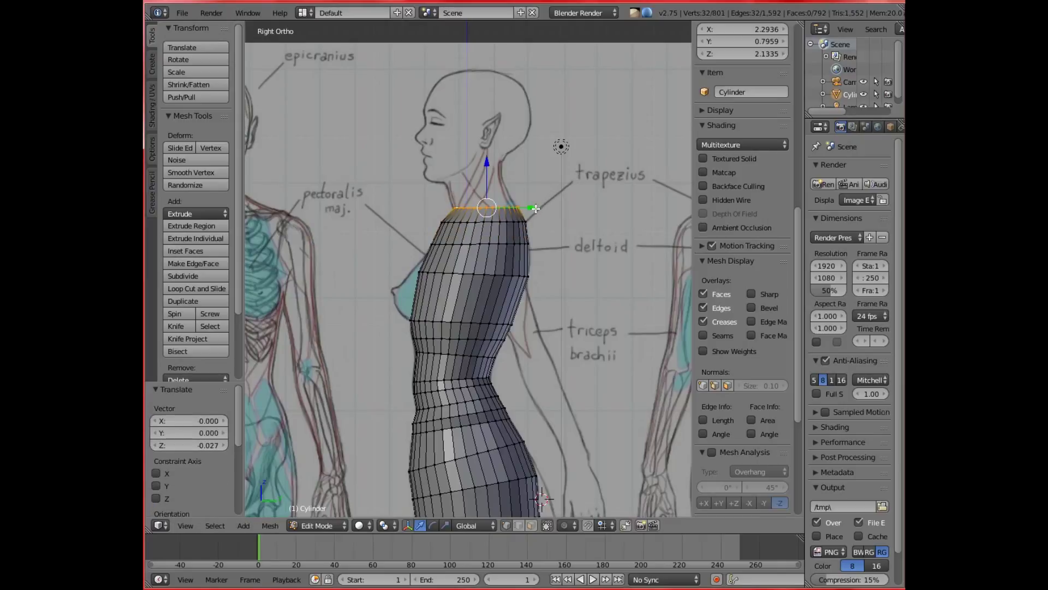
# - View the mesh from behind and place the extruded part at the top of the neck
pyautogui.press('ctrl+KP_1')
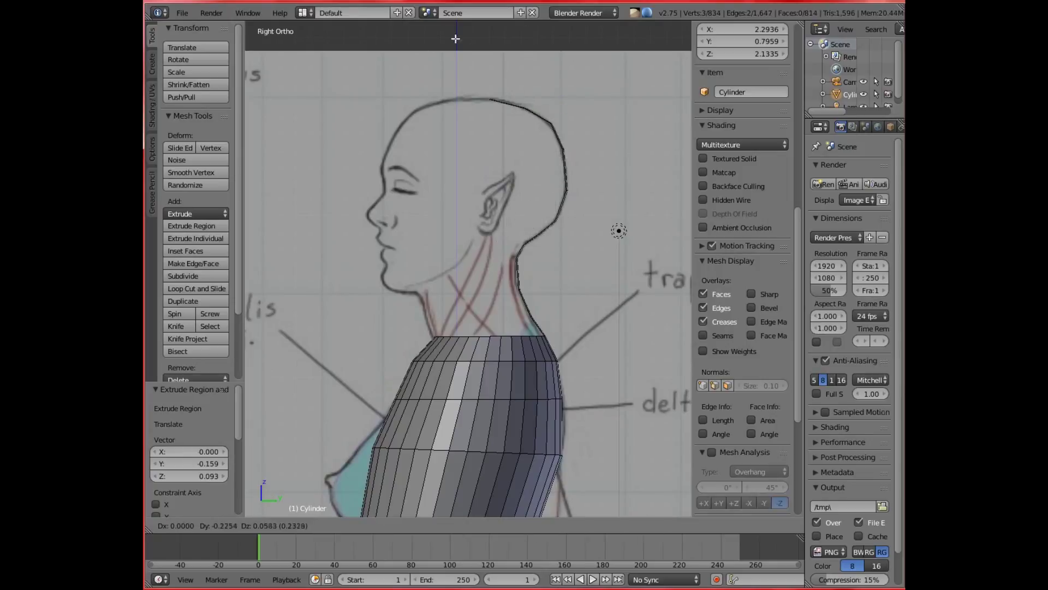
pyautogui.click(392, 336)
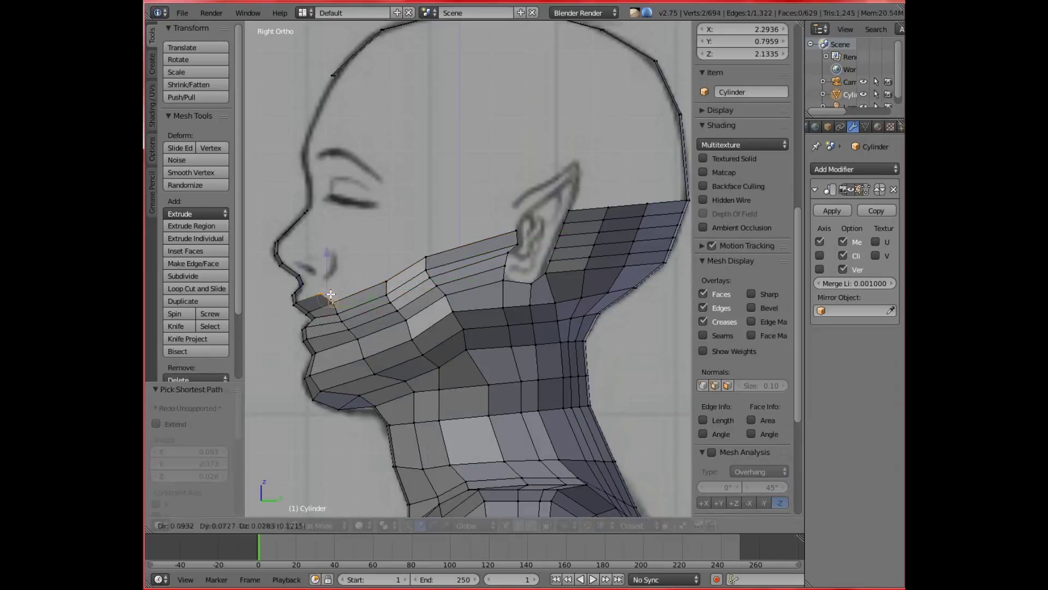
# - Extrude a strip along the cheek and place a vertex near the ear
pyautogui.press('e')
pyautogui.click(503, 220)
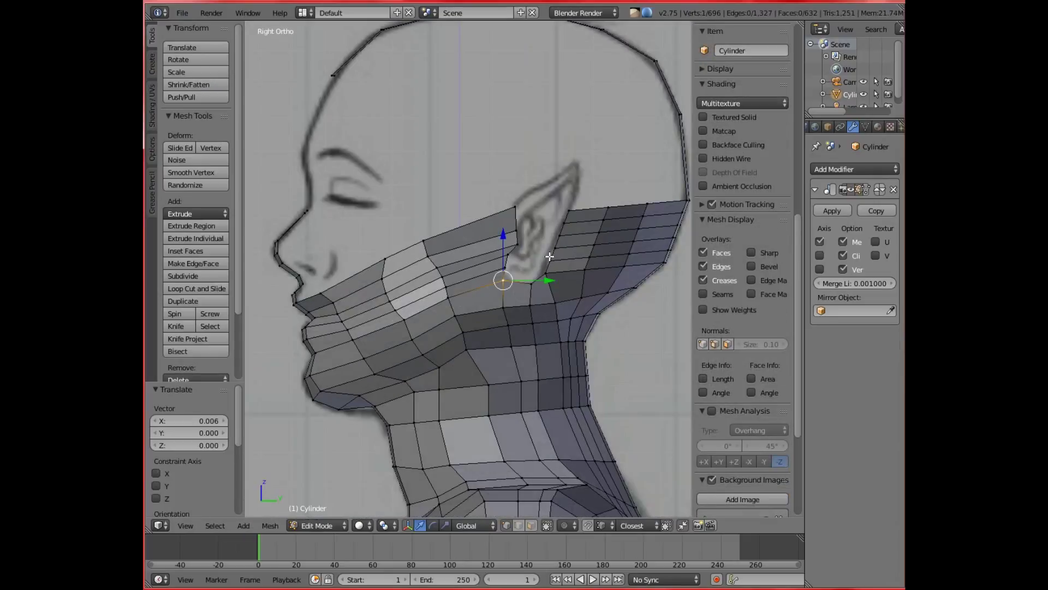
pyautogui.moveTo(549, 256); pyautogui.dragTo(519, 259, button='middle')
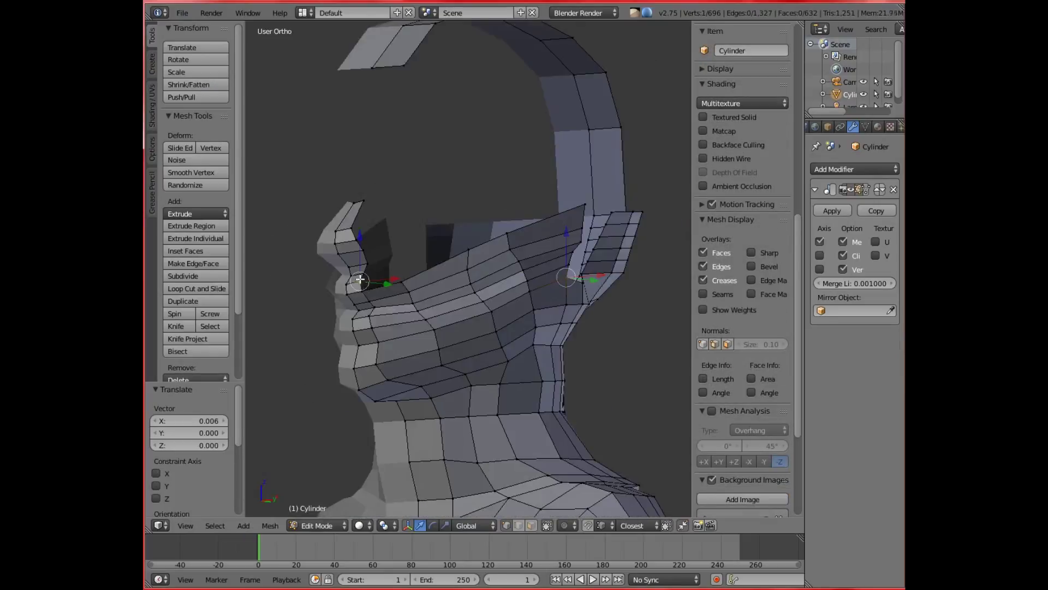
pyautogui.press('KP_3')
pyautogui.click(504, 187)
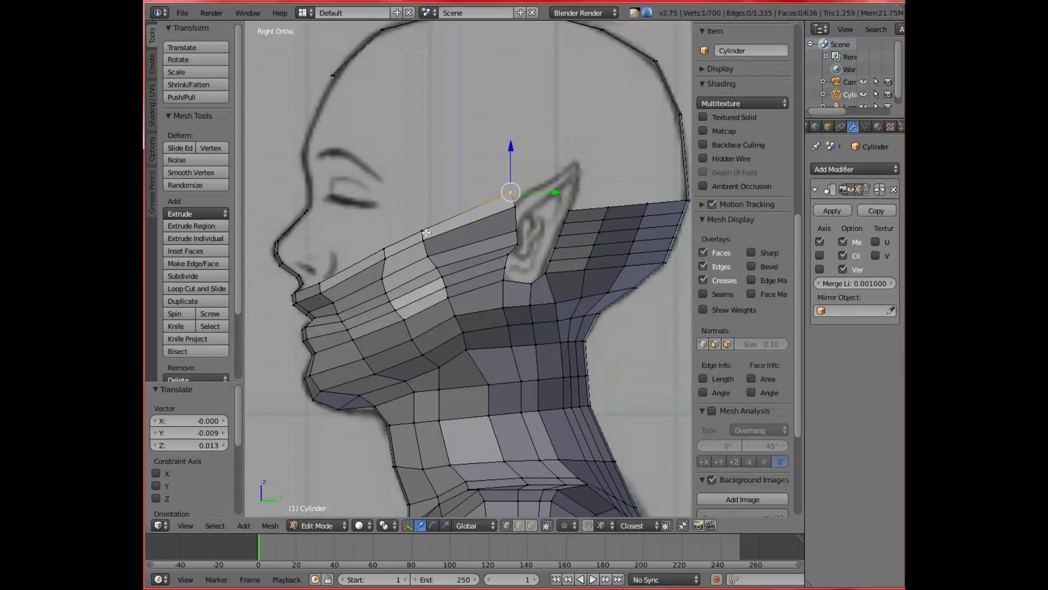
pyautogui.press('KP_1')
pyautogui.keyDown('ctrl'); pyautogui.rightClick(478, 285); pyautogui.keyUp('ctrl')
pyautogui.press('e')
pyautogui.moveTo(507, 277); pyautogui.dragTo(480, 280, button='middle')
pyautogui.press('KP_1')
pyautogui.press('KP_3')
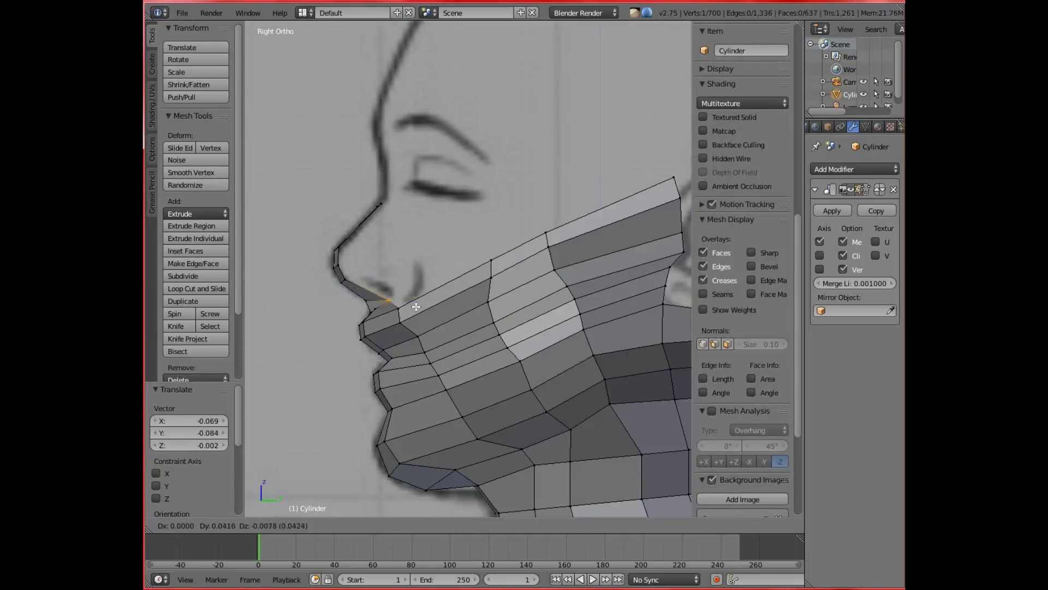
# - Extrude a vertex from the mouth edge and a slightly rotated edge under the nose
pyautogui.keyDown('ctrl'); pyautogui.rightClick(443, 294); pyautogui.keyUp('ctrl')
pyautogui.moveTo(433, 293); pyautogui.dragTo(486, 289, button='middle')
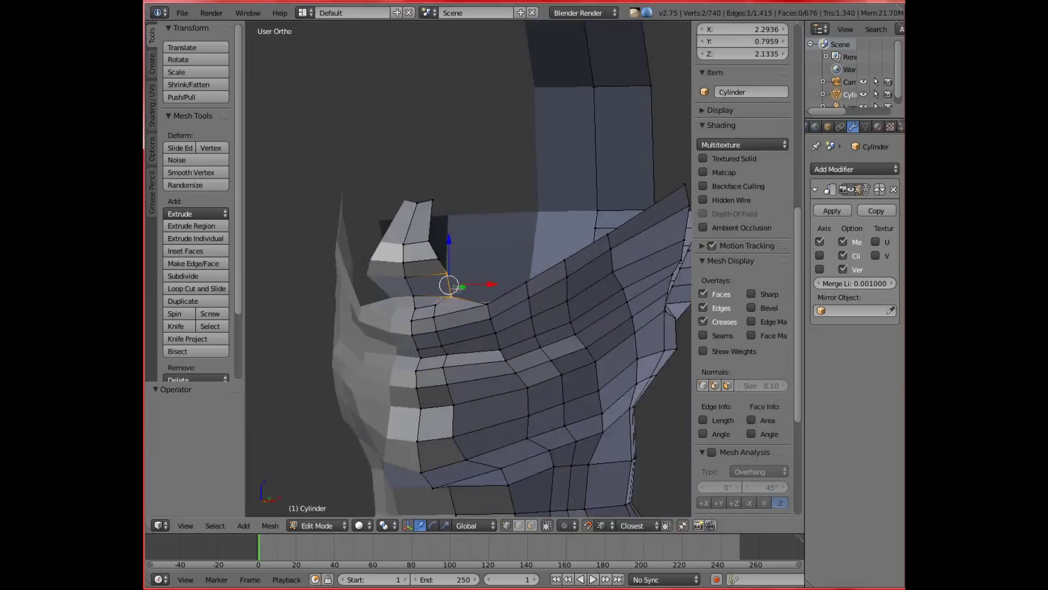
pyautogui.press('KP_3')
pyautogui.press('KP_1')
pyautogui.press('e')
pyautogui.click(502, 292)
pyautogui.press('KP_3')
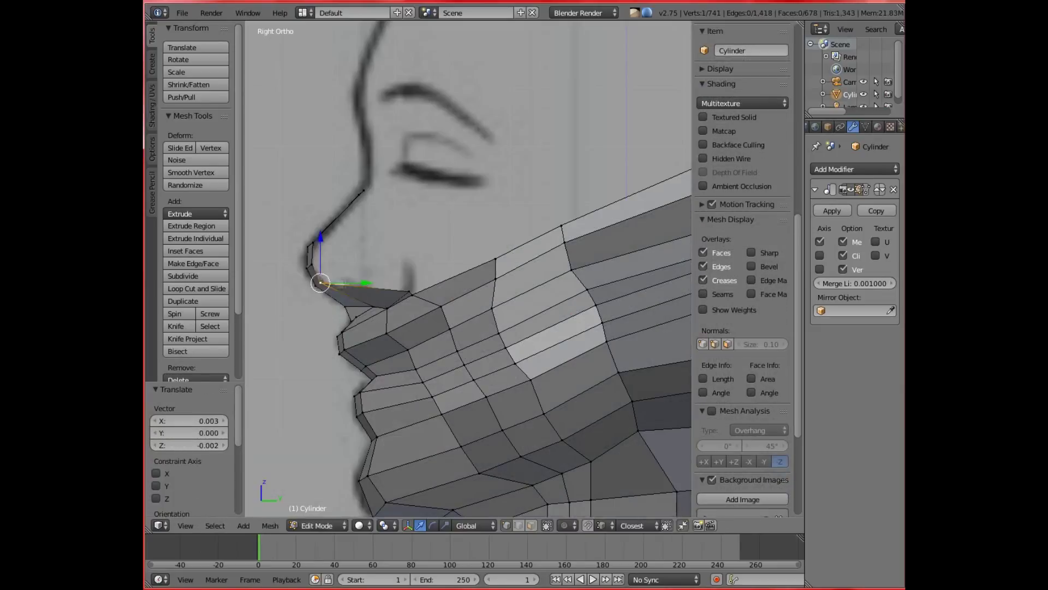
pyautogui.press('KP_1')
pyautogui.press('KP_3')
pyautogui.press('KP_1')
pyautogui.press('KP_3')
pyautogui.press('KP_1')
pyautogui.press('e')
pyautogui.press('r')
pyautogui.click(540, 264)
# - Extrude faces toward the nose and extend the cheek edge vertex by vertex to the reference
pyautogui.press('KP_3')
pyautogui.press('e')
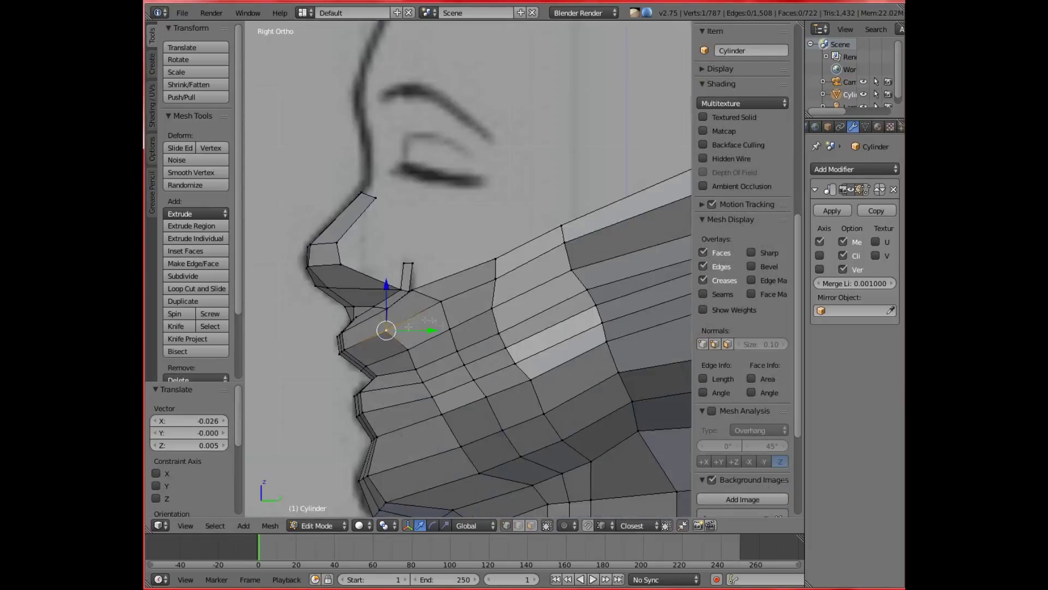
pyautogui.press('KP_1')
pyautogui.click(447, 197)
pyautogui.moveTo(447, 197); pyautogui.dragTo(436, 270, button='middle')
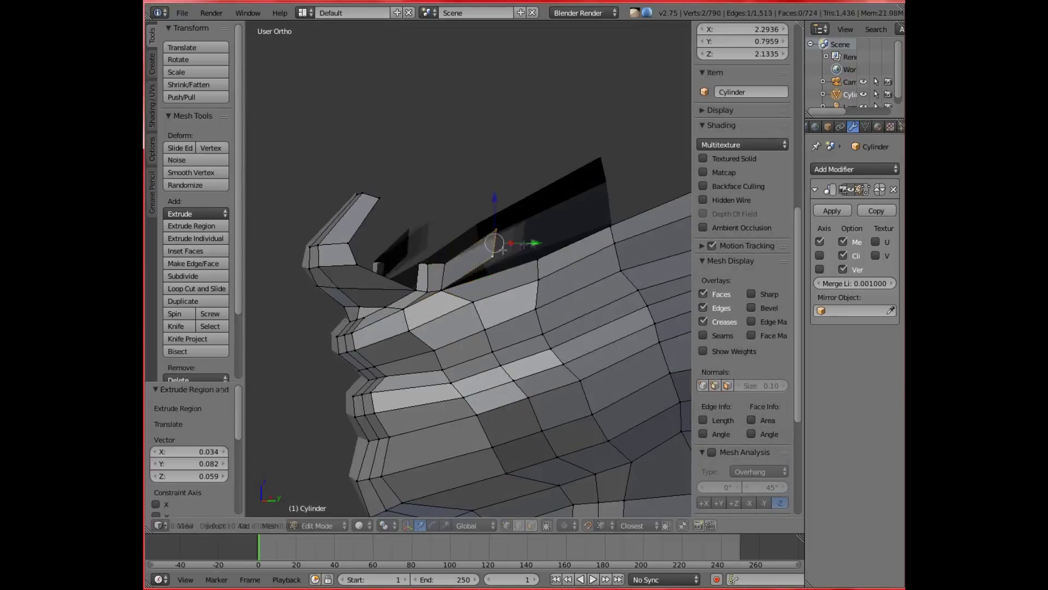
pyautogui.press('KP_3')
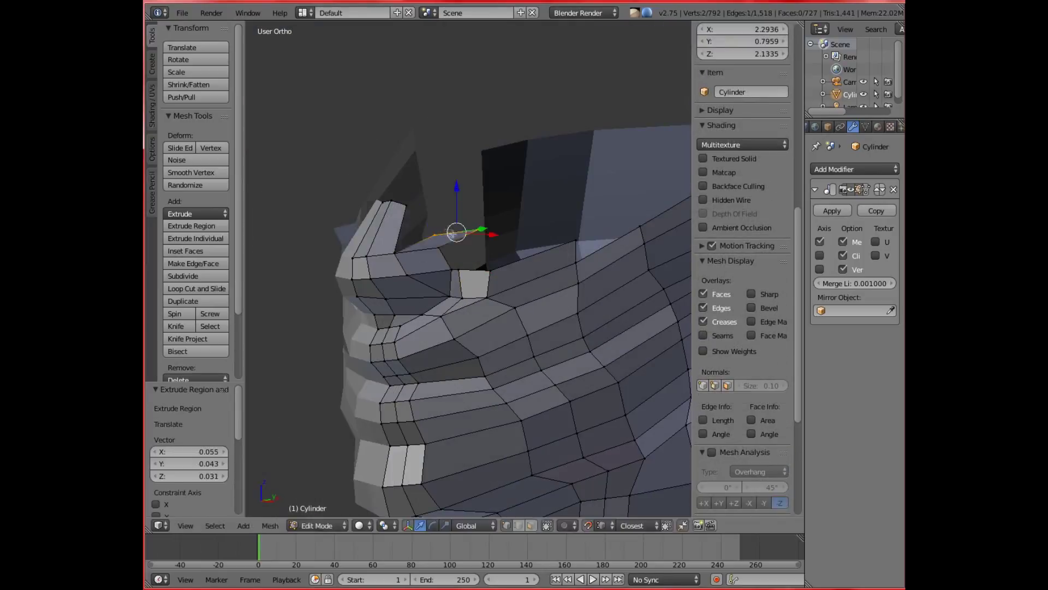
pyautogui.press('e')
pyautogui.click(399, 243)
pyautogui.press('KP_1')
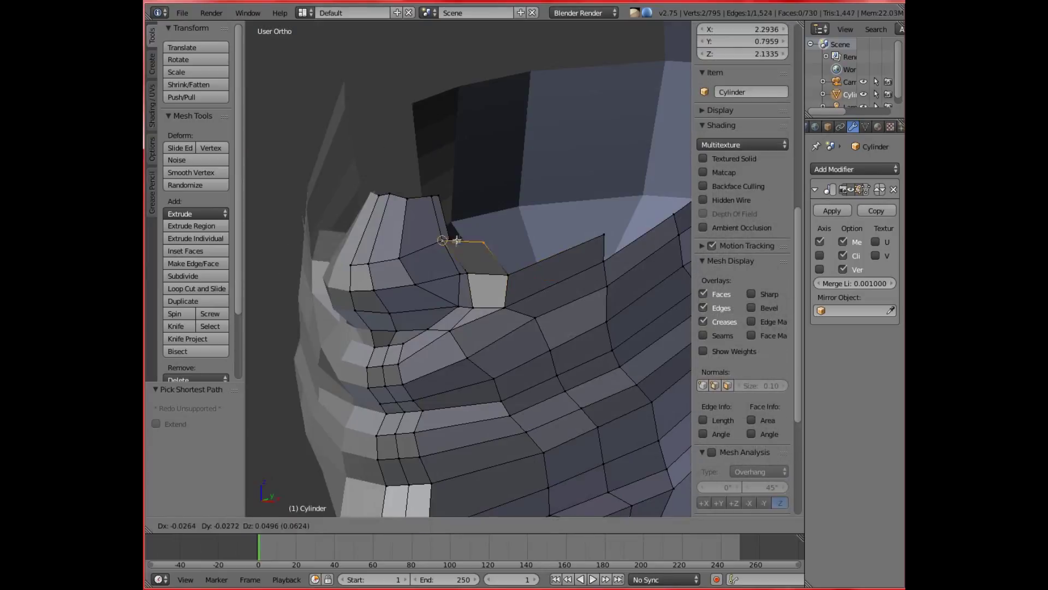
pyautogui.press('e')
pyautogui.click(413, 328)
pyautogui.press('KP_3')
pyautogui.press('g')
pyautogui.click(498, 214)
# - Adjust a face-edge vertex to the drawing and select the connected neck and head outline
pyautogui.press('KP_1')
pyautogui.press('KP_3')
pyautogui.press('g')
pyautogui.click(440, 259)
pyautogui.scroll(-8, 472, 250)
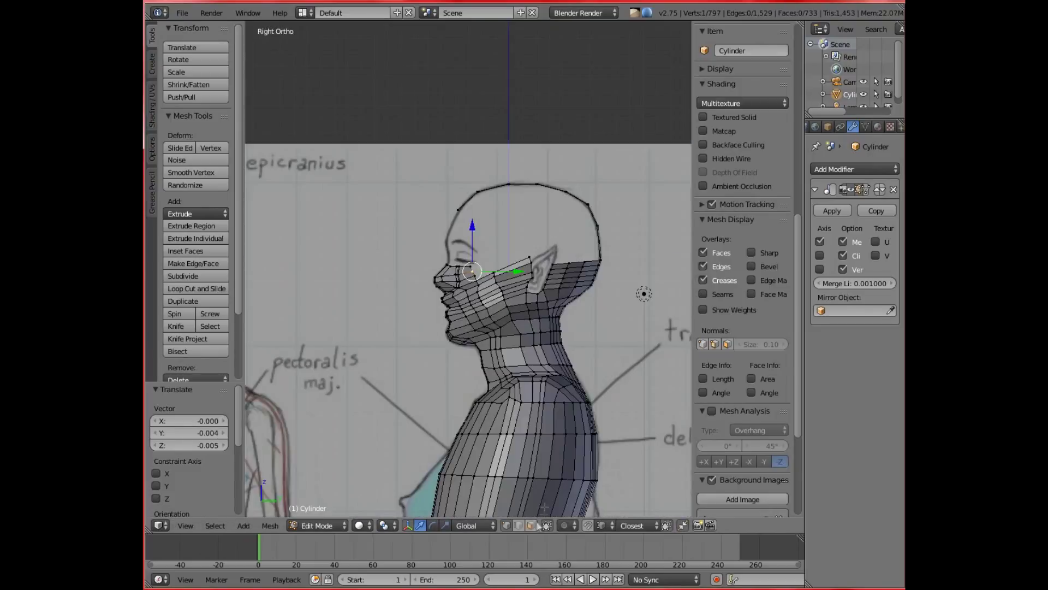
pyautogui.press('l')
pyautogui.press('KP_1')
pyautogui.scroll(5, 606, 340)
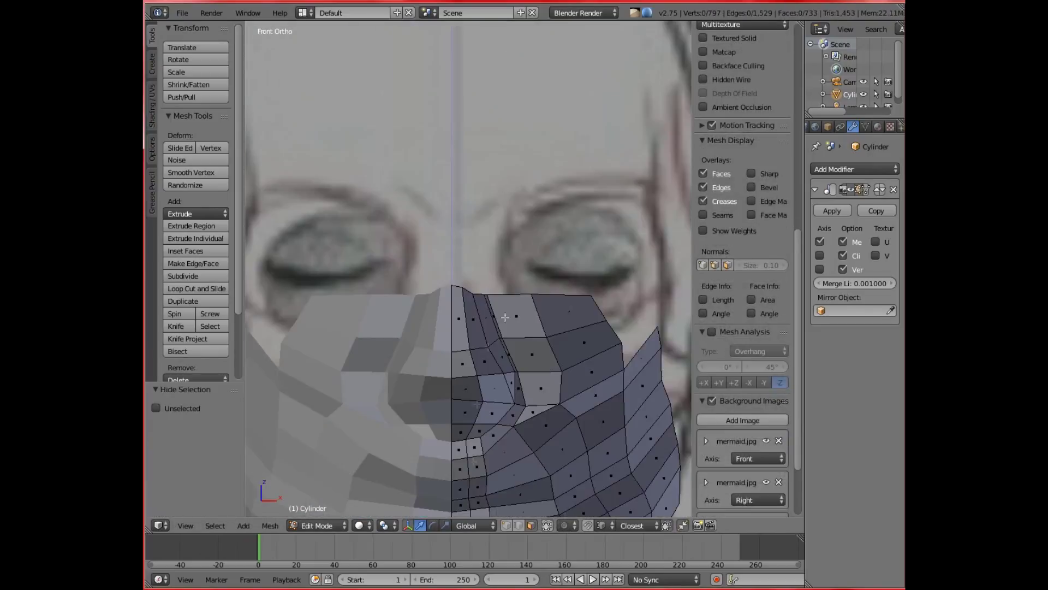
# - Slide a face-edge vertex along X, then extrude the edge up toward the eye
pyautogui.rightClick(468, 286)
pyautogui.press('g')
pyautogui.press('x')
pyautogui.click(498, 278)
pyautogui.press('KP_3')
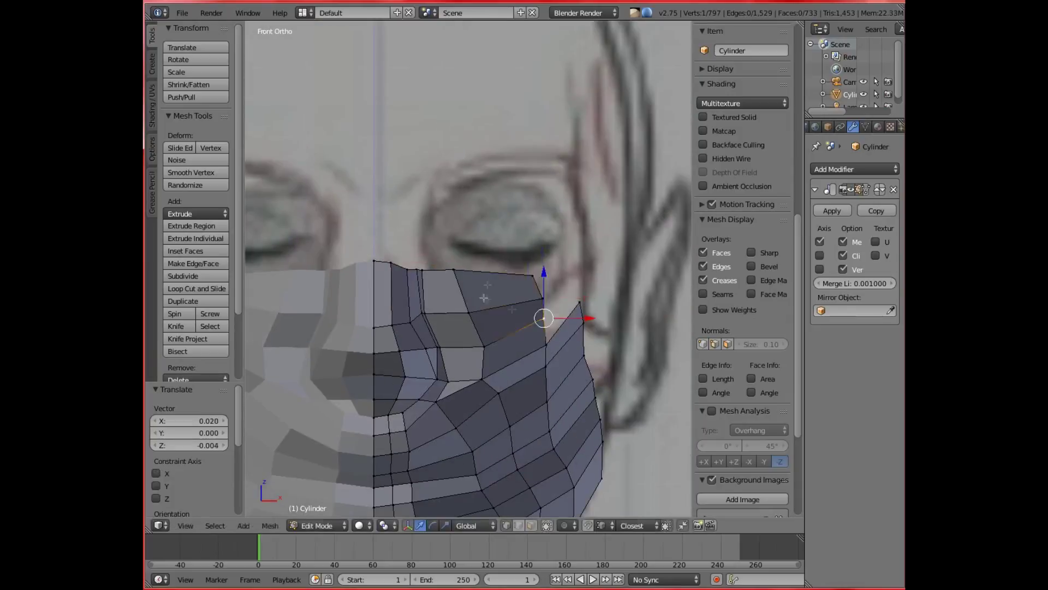
pyautogui.press('e')
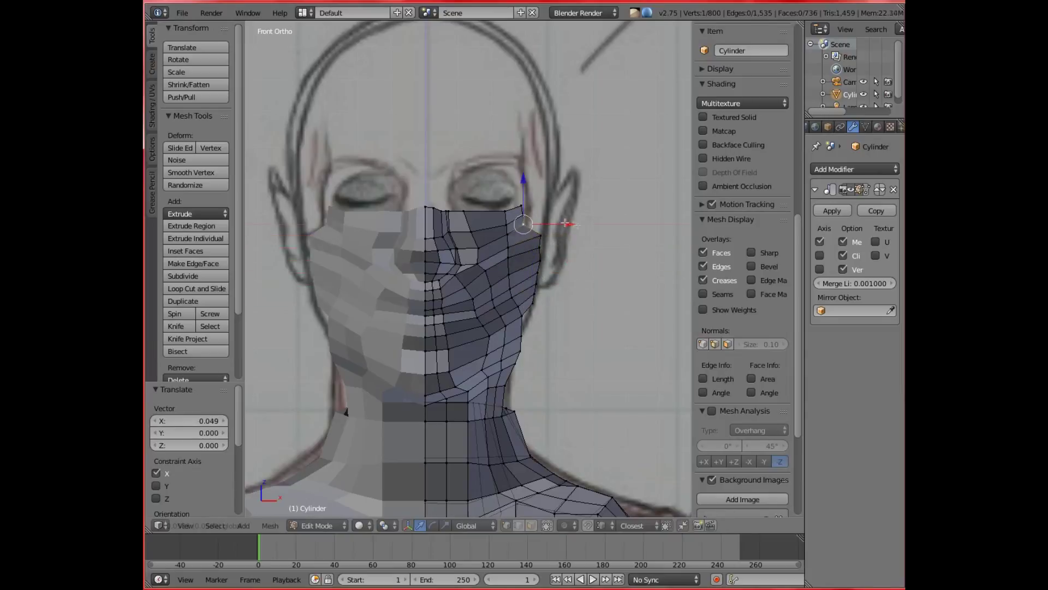
pyautogui.click(588, 202)
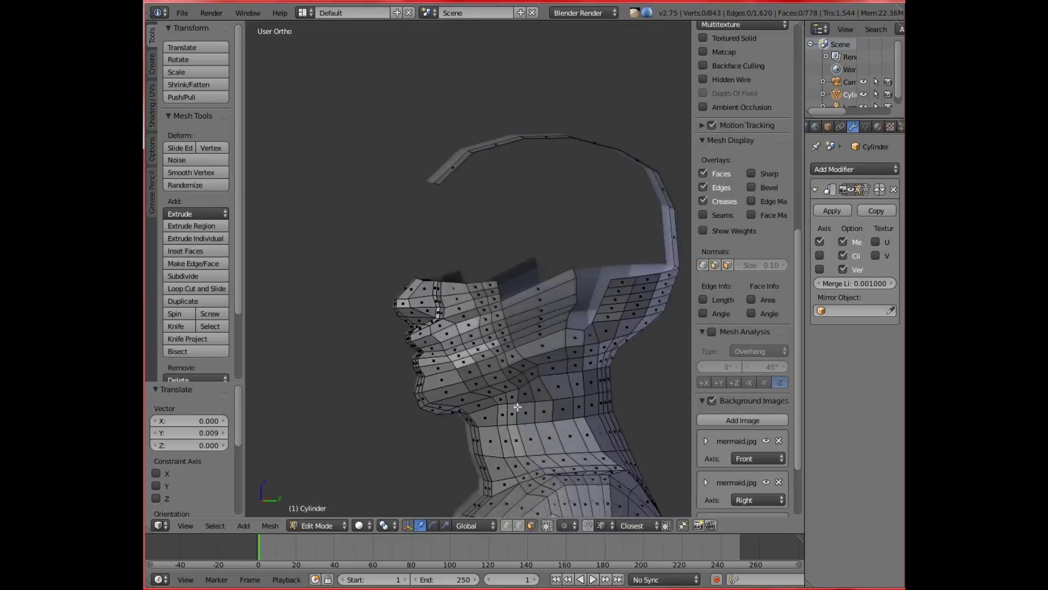
# - Box-select the torso-side vertices in side view
pyautogui.press('KP_3')
pyautogui.press('b')
pyautogui.moveTo(650, 235); pyautogui.dragTo(540, 365)
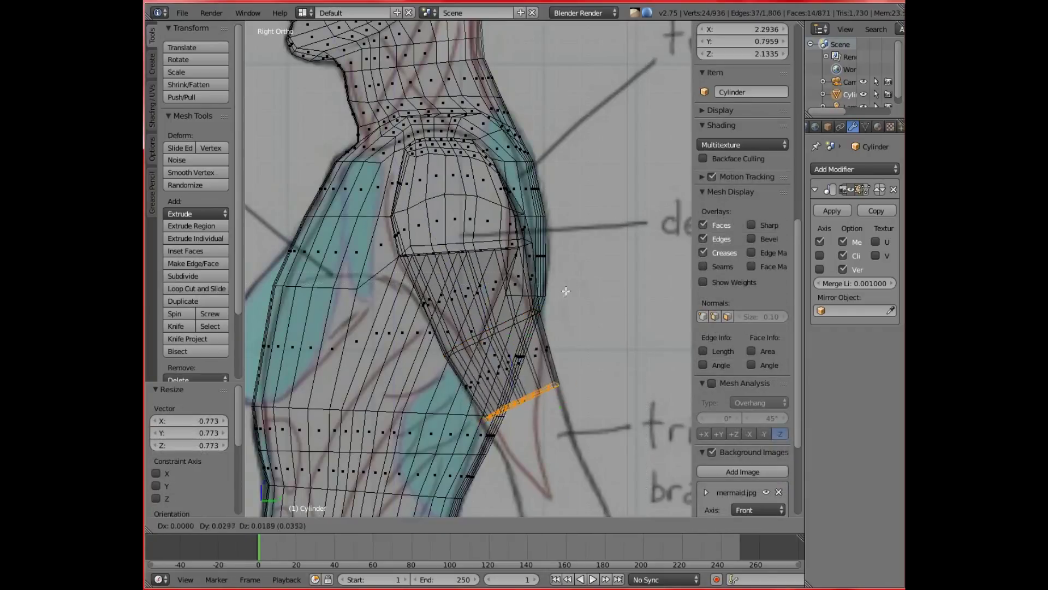
# - Check the arm's scaling from the front and move the forearm vertices into place
pyautogui.press('KP_1')
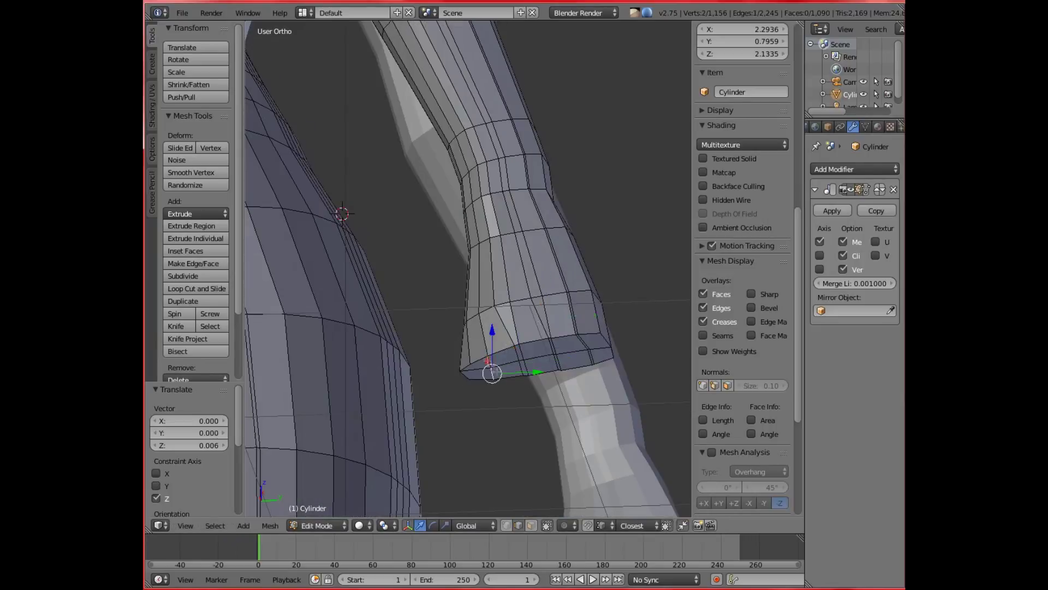
pyautogui.press('g')
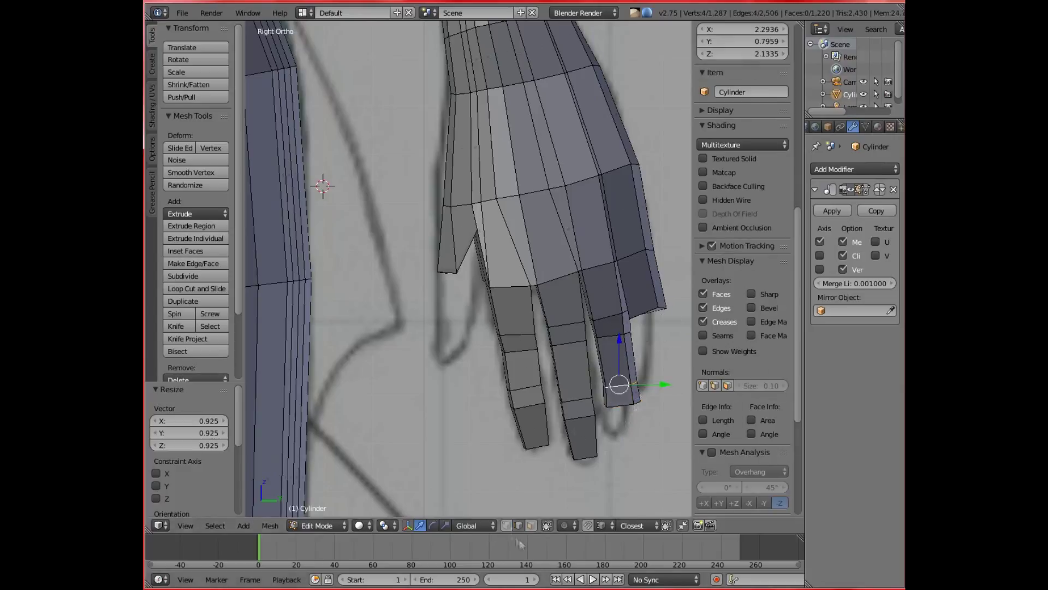
# - Extrude a hand face into a finger and orbit around the hand
pyautogui.press('e')
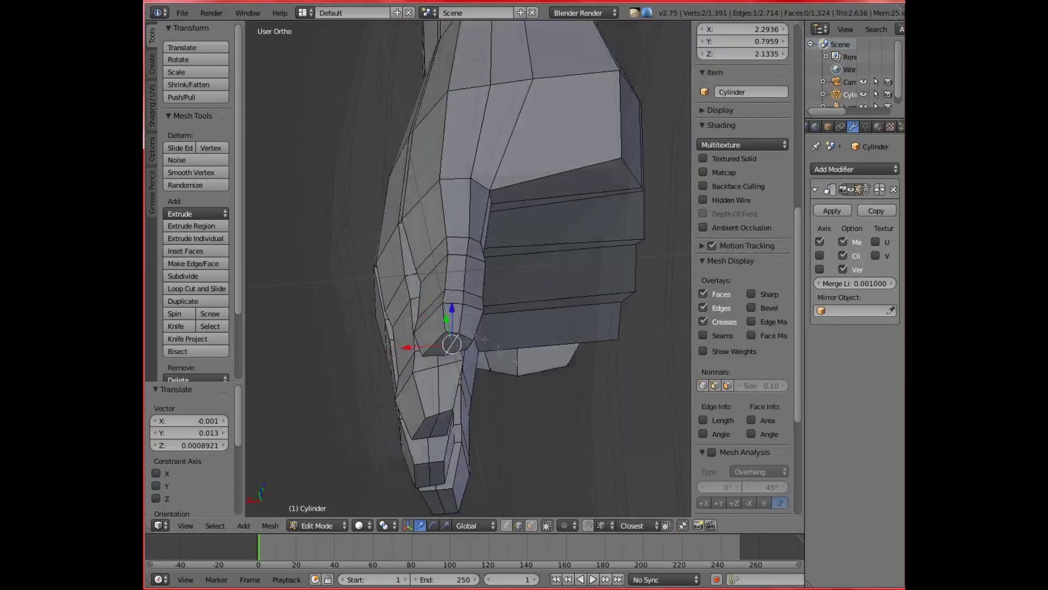
pyautogui.moveTo(415, 399); pyautogui.dragTo(426, 395, button='middle')
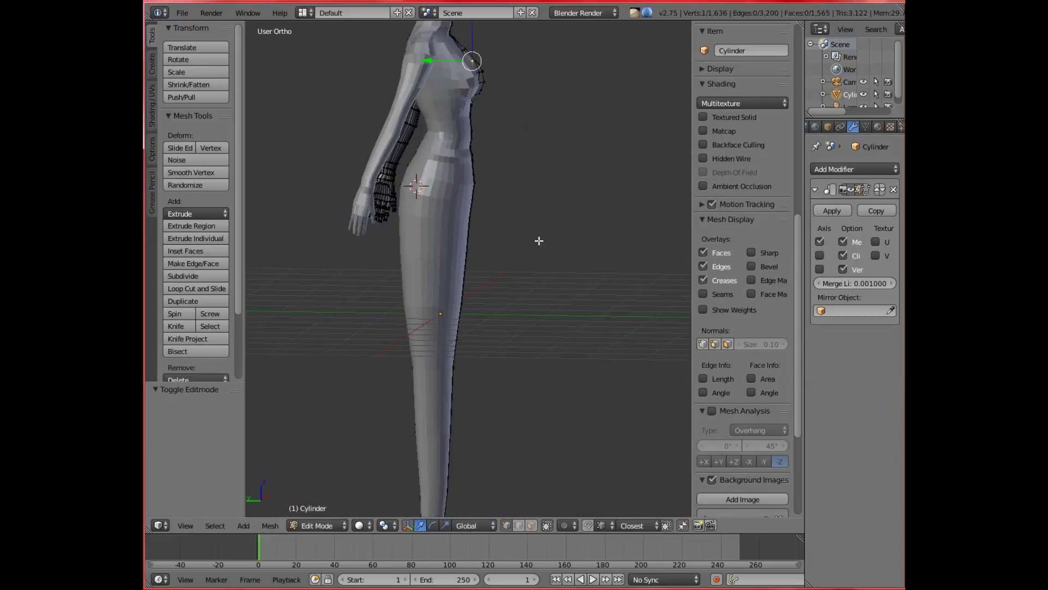
# - Zoom in and add two new edge loops across the brow strip
pyautogui.scroll(3, 473, 238)
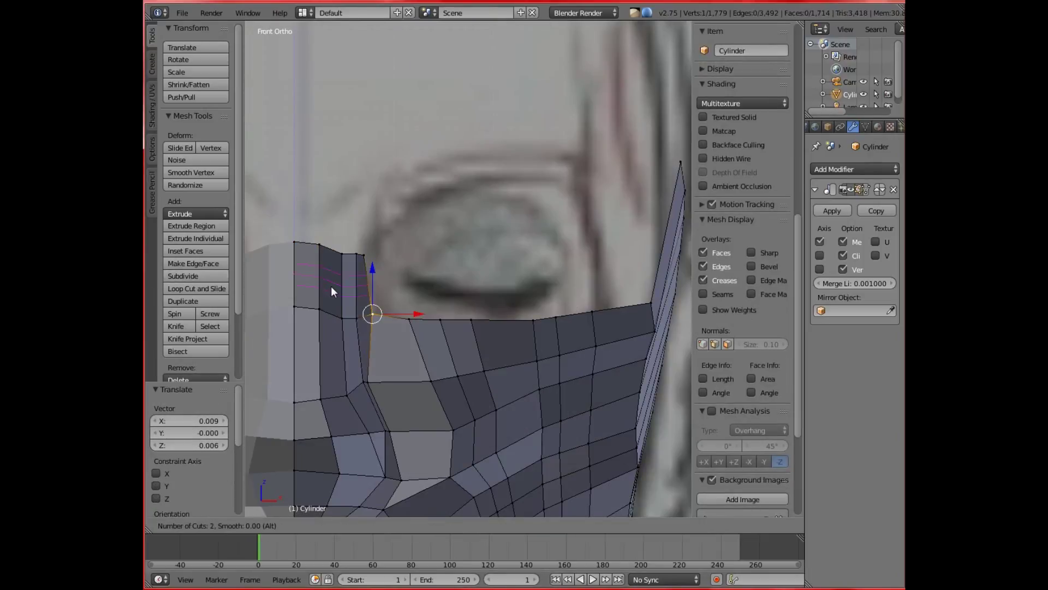
pyautogui.click(331, 286)
# - Extrude an edge beside the forehead opening sideways along X
pyautogui.rightClick(364, 280)
pyautogui.press('e')
pyautogui.press('x')
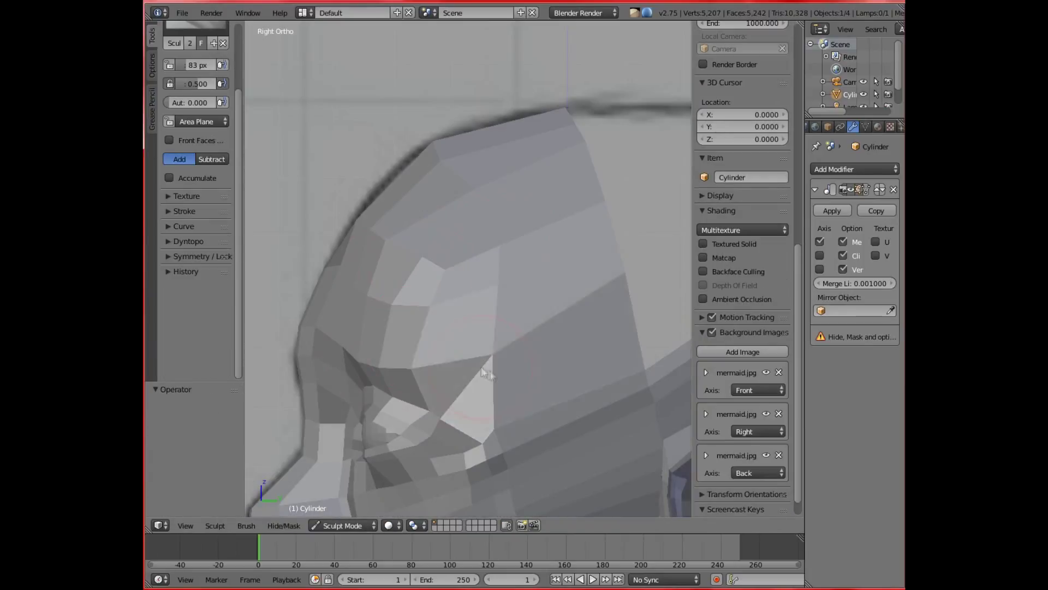
# - Switch to front view to check the filled-in forehead and head
pyautogui.press('KP_1')
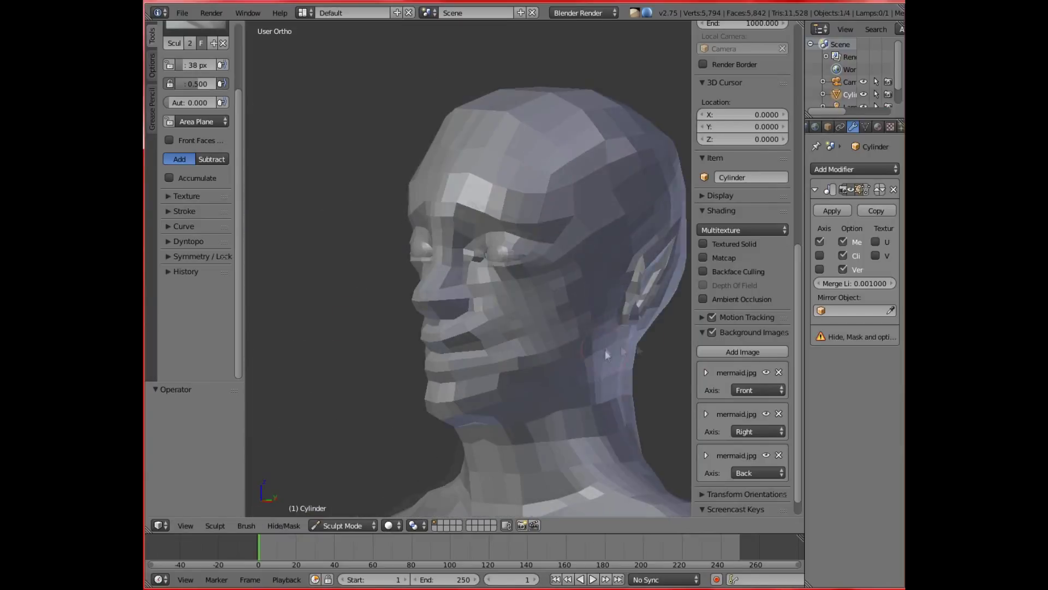
# - Move the eye loop front-to-back along Y, checking the head against the front reference
pyautogui.press('KP_1')
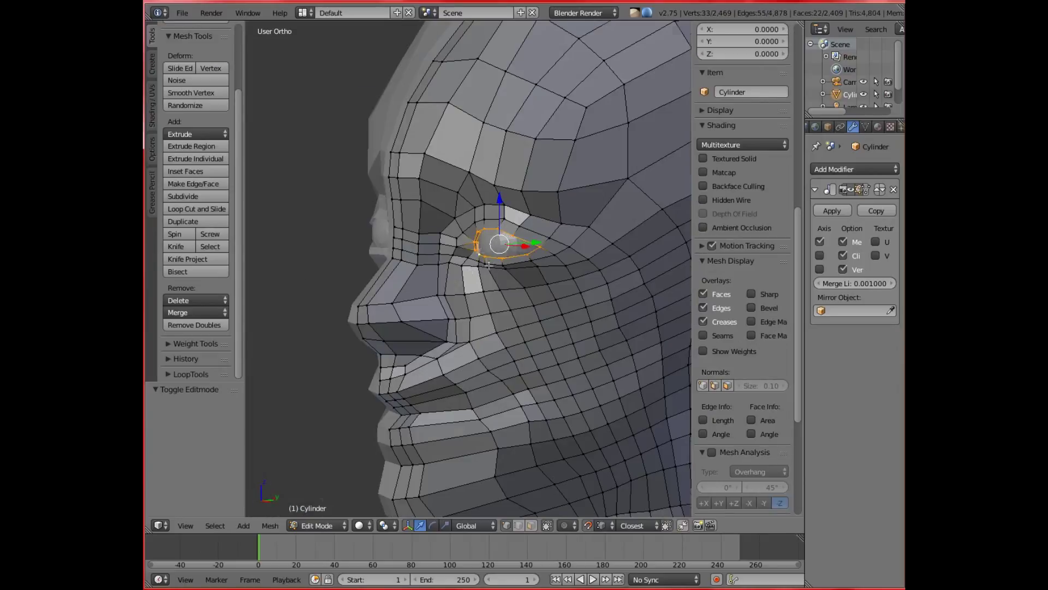
pyautogui.scroll(3, 478, 248)
pyautogui.press('g')
pyautogui.press('y')
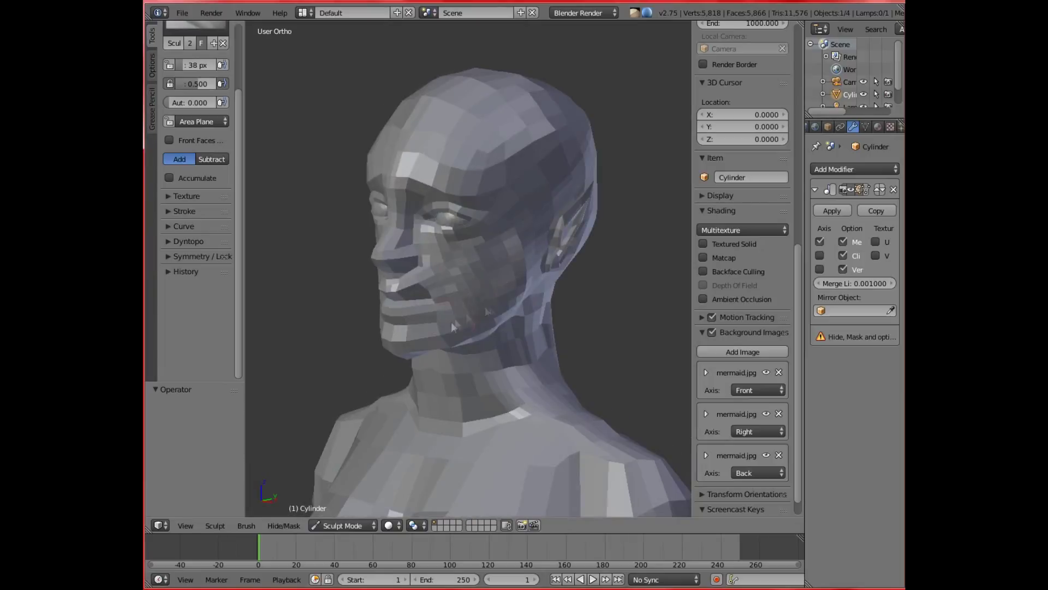
pyautogui.moveTo(437, 273); pyautogui.dragTo(492, 273, button='middle')
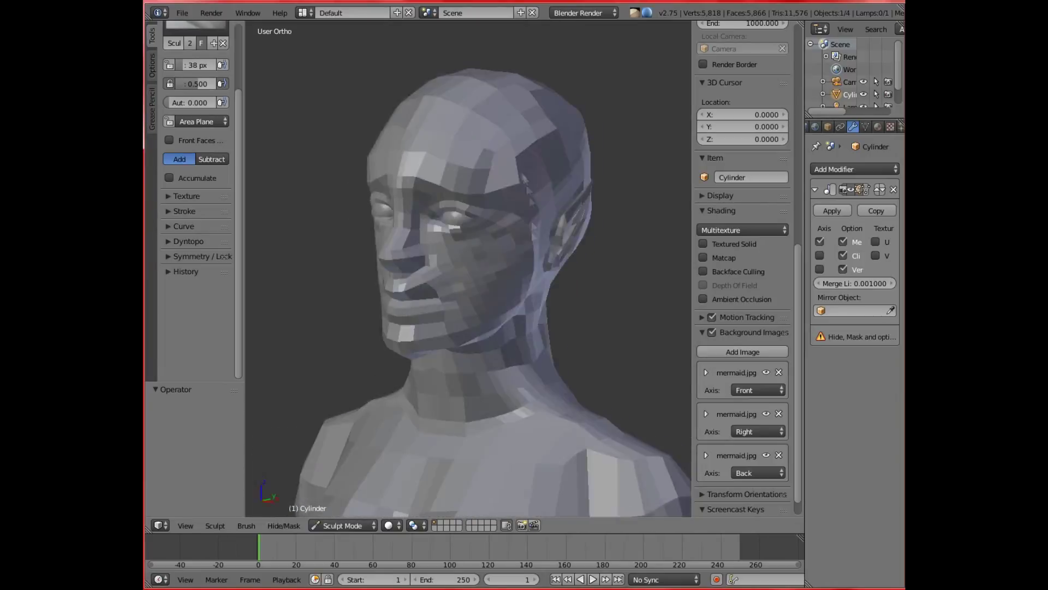
# - Reposition the eye rim vertices around the eyeball from a frontal view
pyautogui.moveTo(497, 345); pyautogui.dragTo(500, 349, button='middle')
pyautogui.scroll(3, 500, 350)
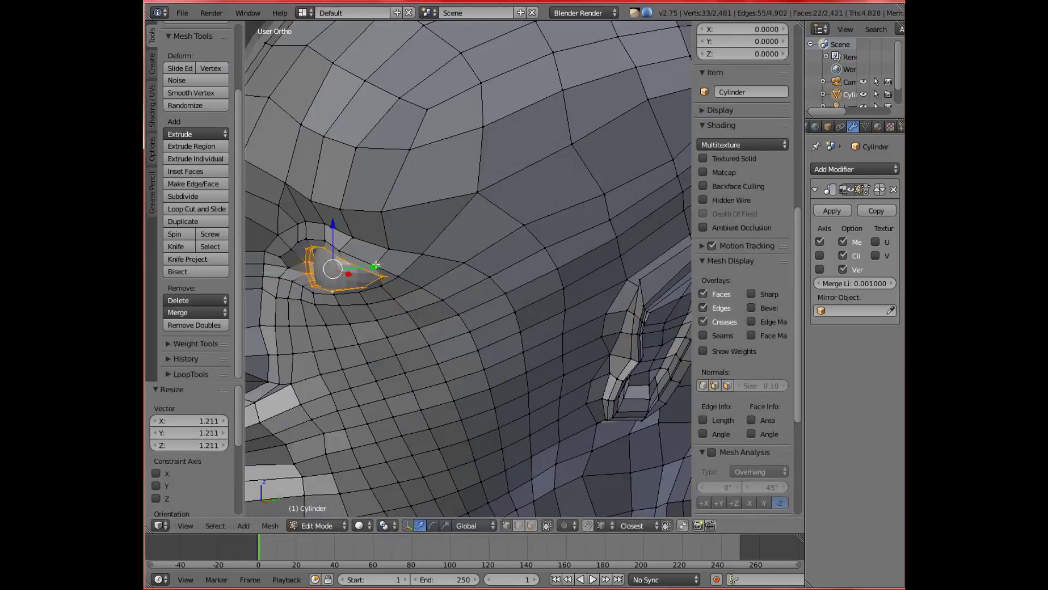
pyautogui.moveTo(438, 251); pyautogui.dragTo(582, 256, button='middle')
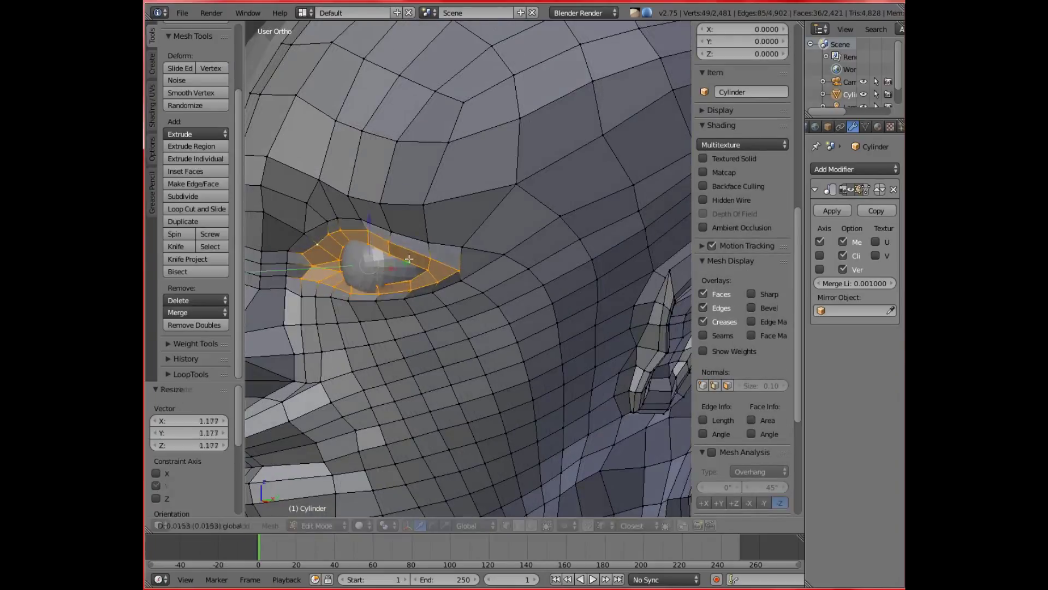
pyautogui.press('g')
# - Leave Edit Mode and return the head to Sculpt Mode
pyautogui.press('Tab')
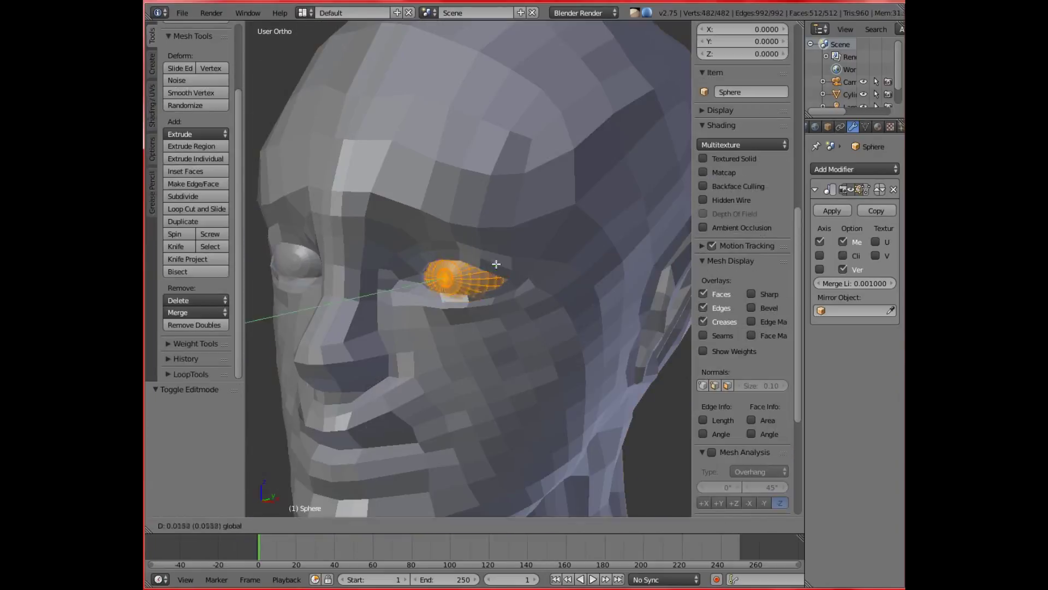
pyautogui.click(343, 527)
pyautogui.click(327, 482)
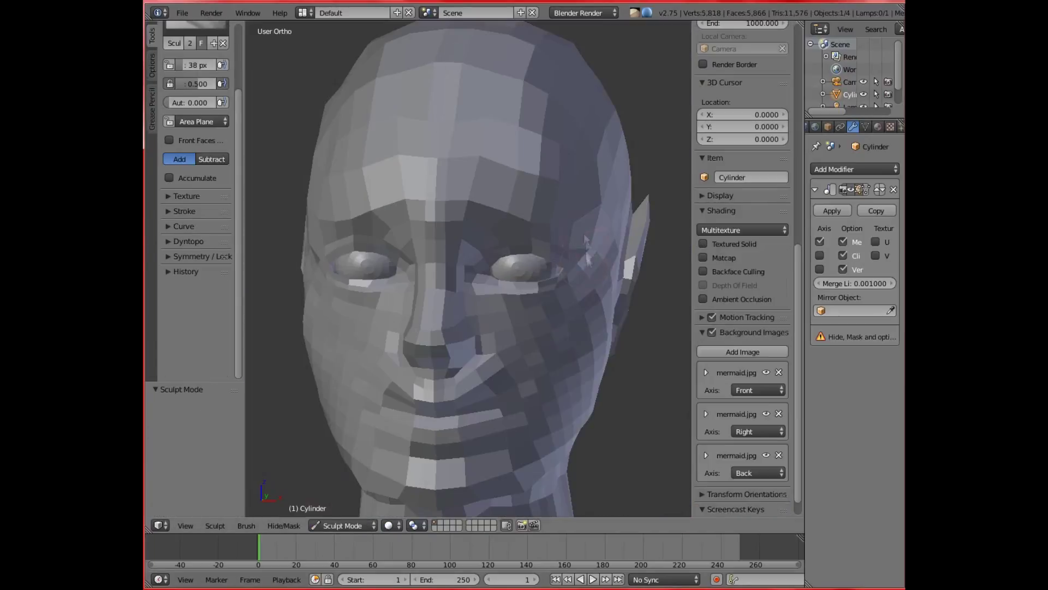
# - Inspect the face from front, profile and three-quarter views, briefly toggling out of Sculpt Mode
pyautogui.moveTo(492, 281); pyautogui.dragTo(582, 281, button='middle')
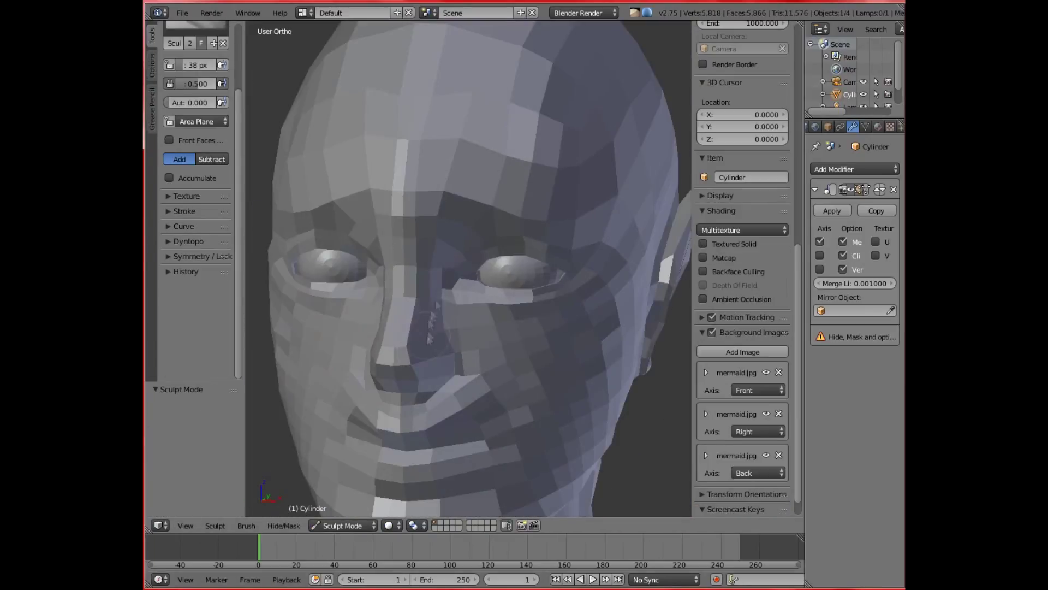
pyautogui.moveTo(601, 348); pyautogui.dragTo(339, 294, button='middle')
pyautogui.scroll(2, 387, 227)
pyautogui.moveTo(387, 226); pyautogui.dragTo(562, 221, button='middle')
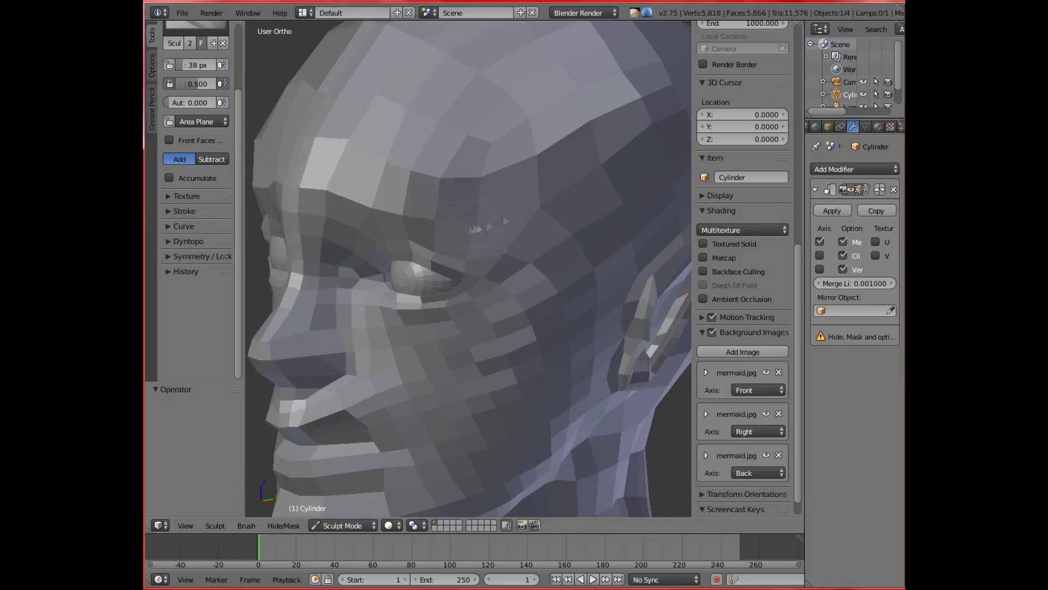
pyautogui.scroll(-3, 454, 229)
pyautogui.hotkey('ctrl', 'Tab')
pyautogui.scroll(-4, 453, 230)
pyautogui.scroll(3, 470, 273)
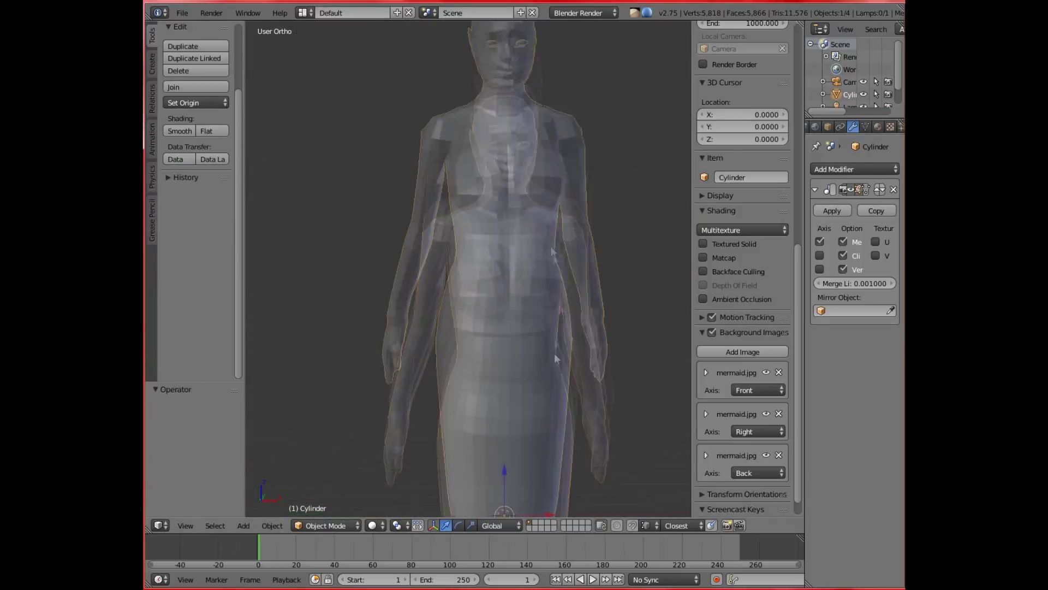
pyautogui.hotkey('ctrl', 'Tab')
pyautogui.scroll(2, 470, 273)
pyautogui.moveTo(595, 300); pyautogui.dragTo(444, 180, button='middle')
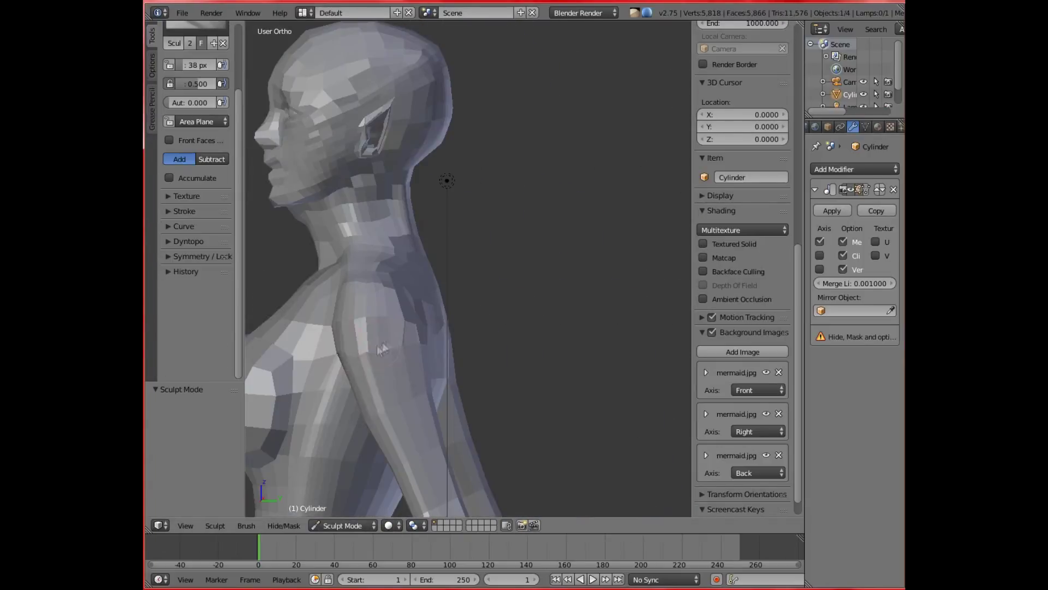
pyautogui.scroll(-4, 382, 306)
pyautogui.moveTo(437, 306); pyautogui.dragTo(498, 311, button='middle')
pyautogui.scroll(5, 499, 311)
pyautogui.scroll(2, 499, 311)
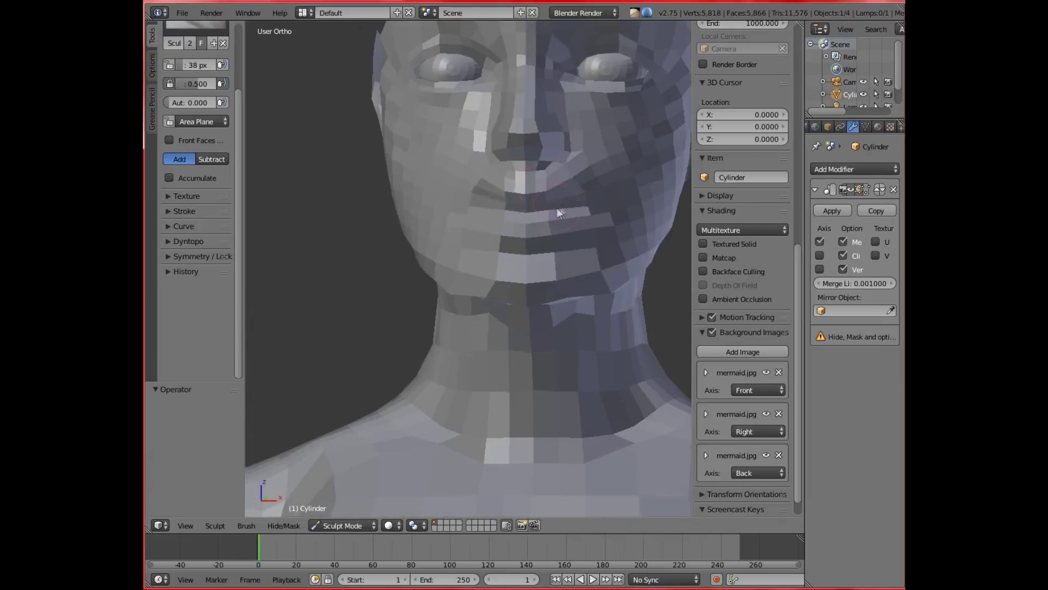
# - Move the mouth-corner vertex in Edit Mode, then return to sculpting
pyautogui.press('Tab')
pyautogui.scroll(2, 586, 175)
pyautogui.scroll(-3, 424, 312)
pyautogui.press('g')
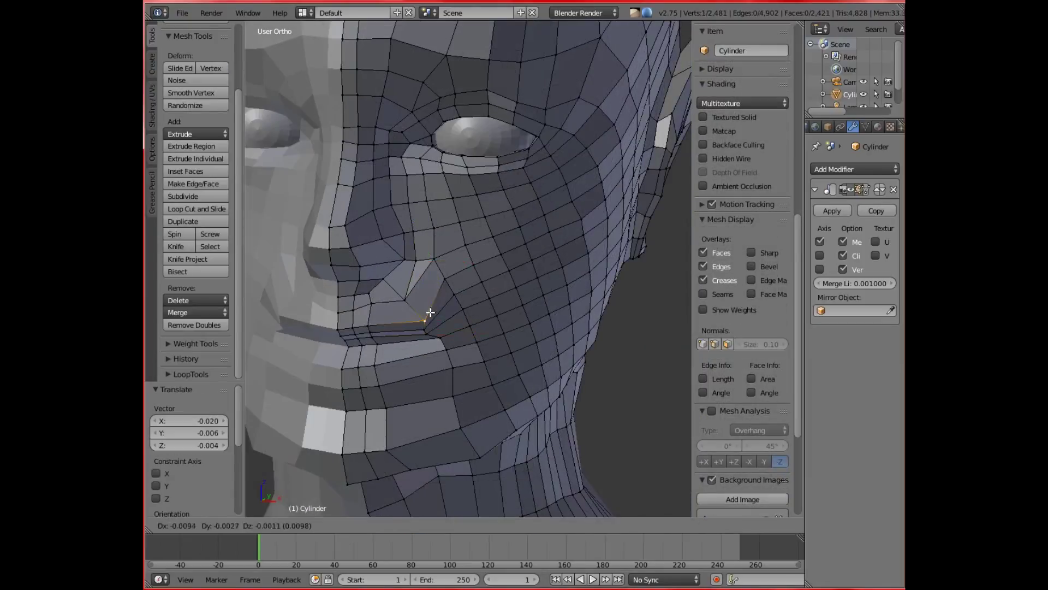
pyautogui.press('Tab')
pyautogui.scroll(-4, 452, 293)
pyautogui.scroll(3, 581, 262)
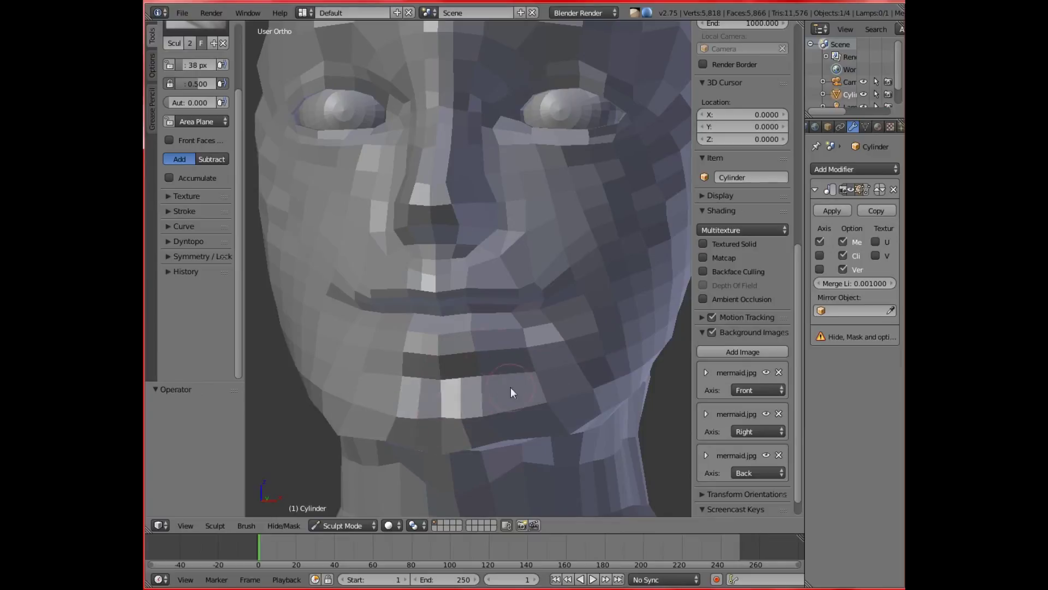
# - Orbit to a three-quarter view of the head and open the File menu to save
pyautogui.scroll(-4, 512, 392)
pyautogui.moveTo(540, 351)
pyautogui.mouseDown(button='middle')
pyautogui.moveTo(578, 352)
pyautogui.moveTo(543, 355)
pyautogui.mouseUp(button='middle')
pyautogui.scroll(4, 548, 361)
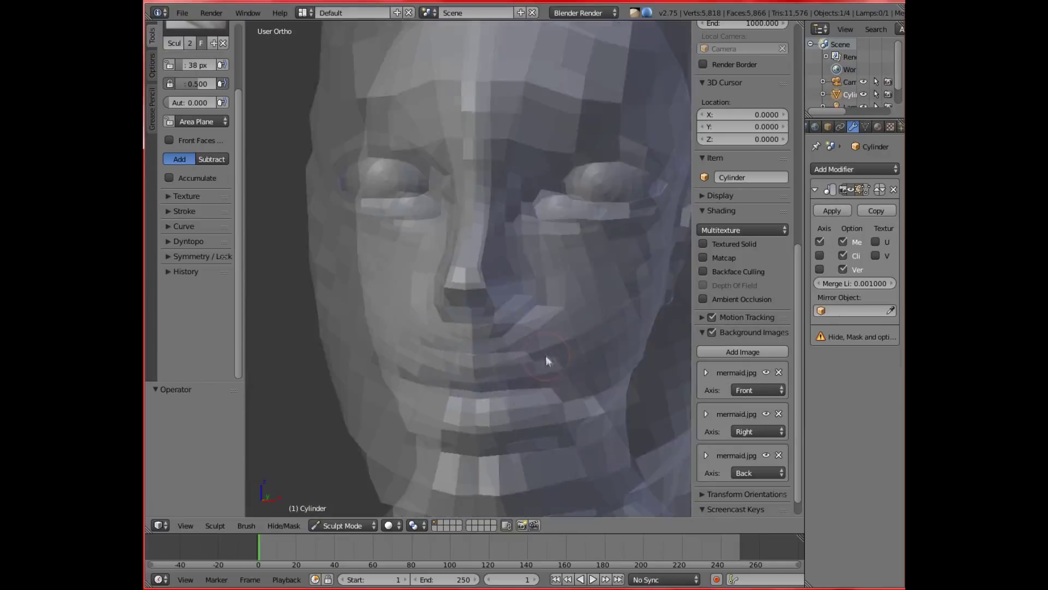
pyautogui.click(189, 19)
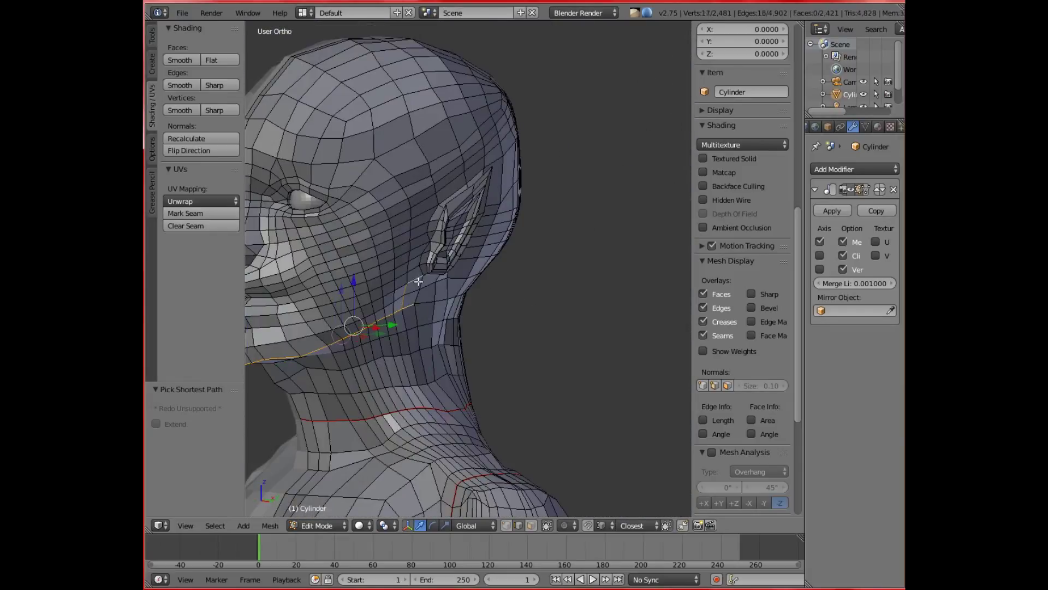
# - Extend the edge path from the jaw past the ear, then select all body faces for unwrapping
pyautogui.moveTo(420, 287); pyautogui.dragTo(494, 194, button='middle')
pyautogui.keyDown('ctrl'); pyautogui.click(495, 194); pyautogui.keyUp('ctrl')
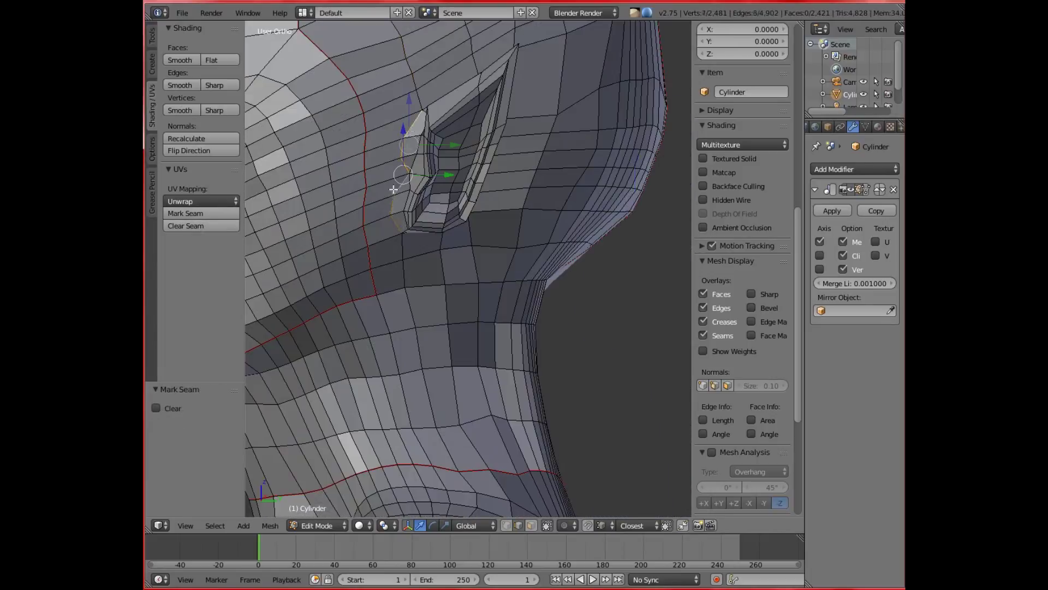
pyautogui.click(325, 525)
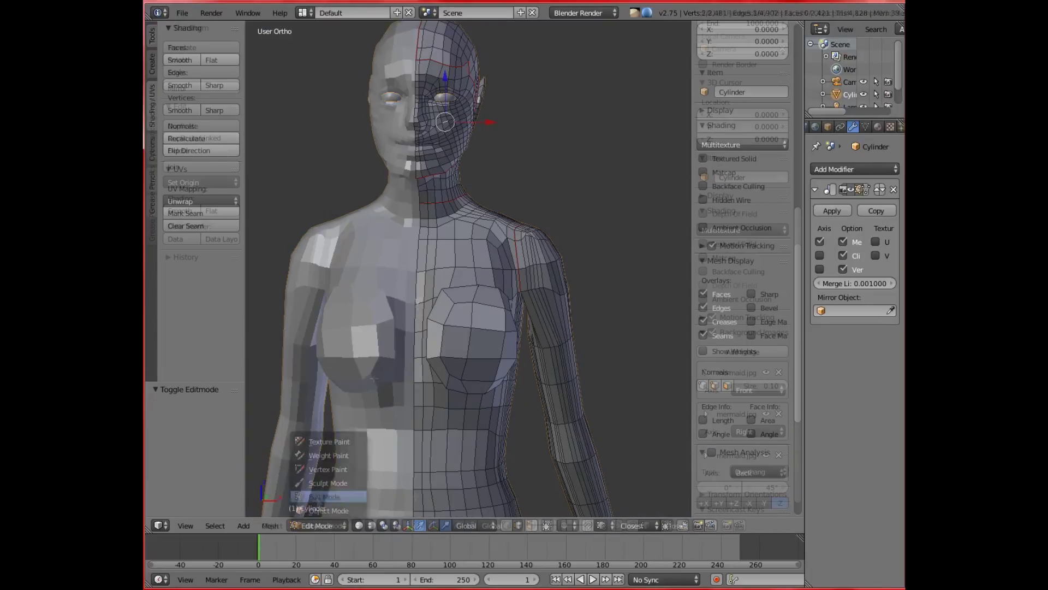
pyautogui.click(317, 496)
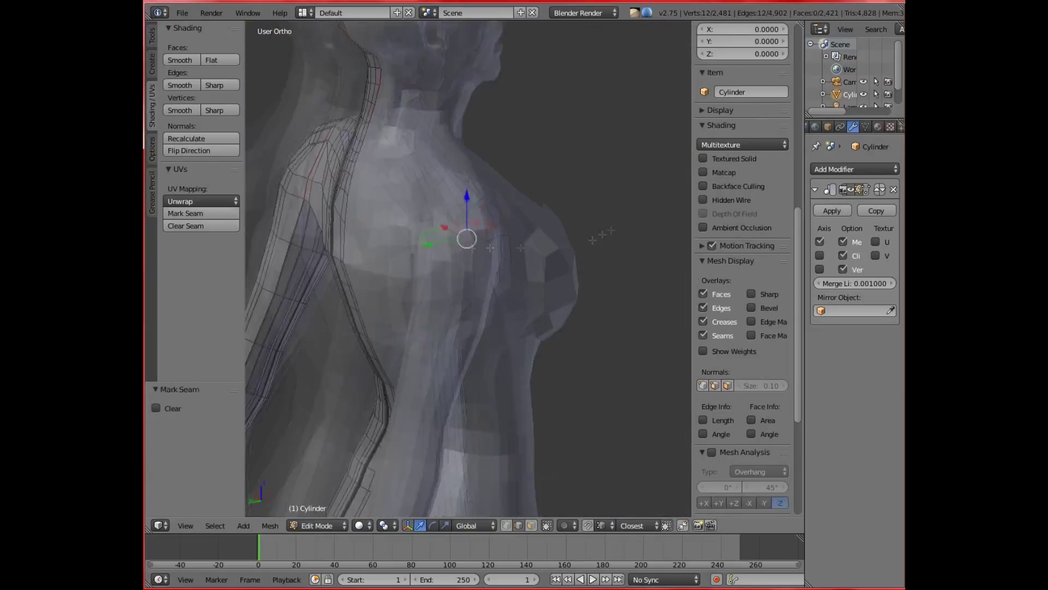
pyautogui.press('a')
pyautogui.click(201, 201)
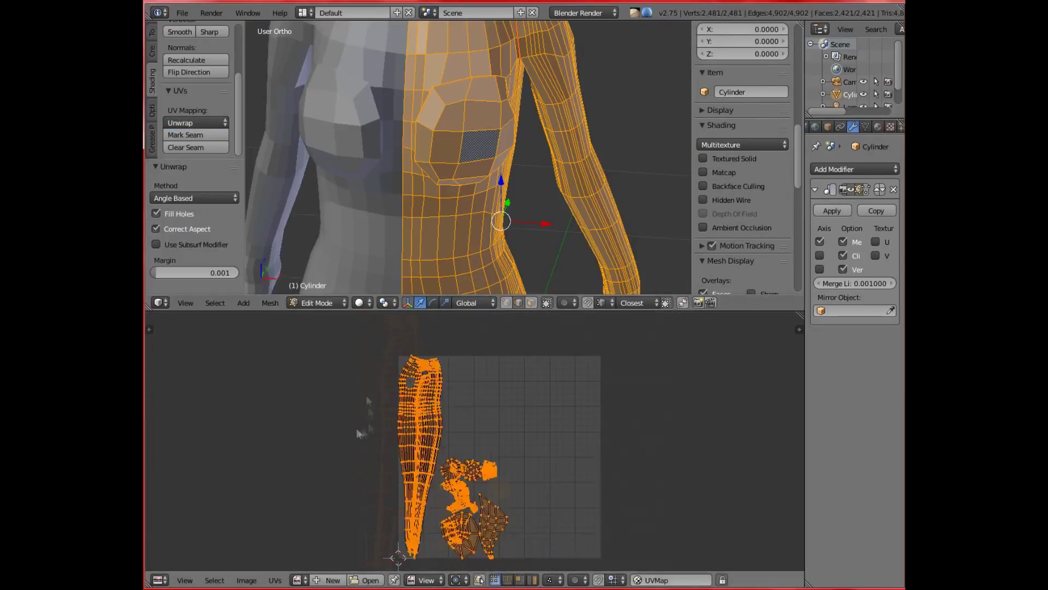
# - Select the seam edge loop, then unwrap the whole body into UV islands
pyautogui.click(331, 278)
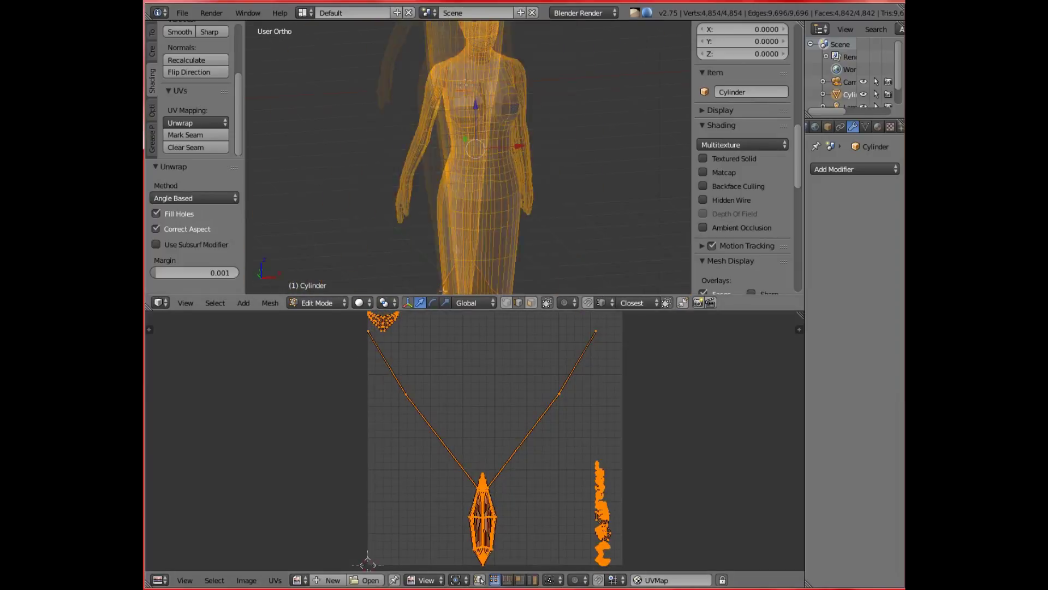
pyautogui.keyDown('alt'); pyautogui.rightClick(479, 153); pyautogui.keyUp('alt')
pyautogui.scroll(5, 424, 189)
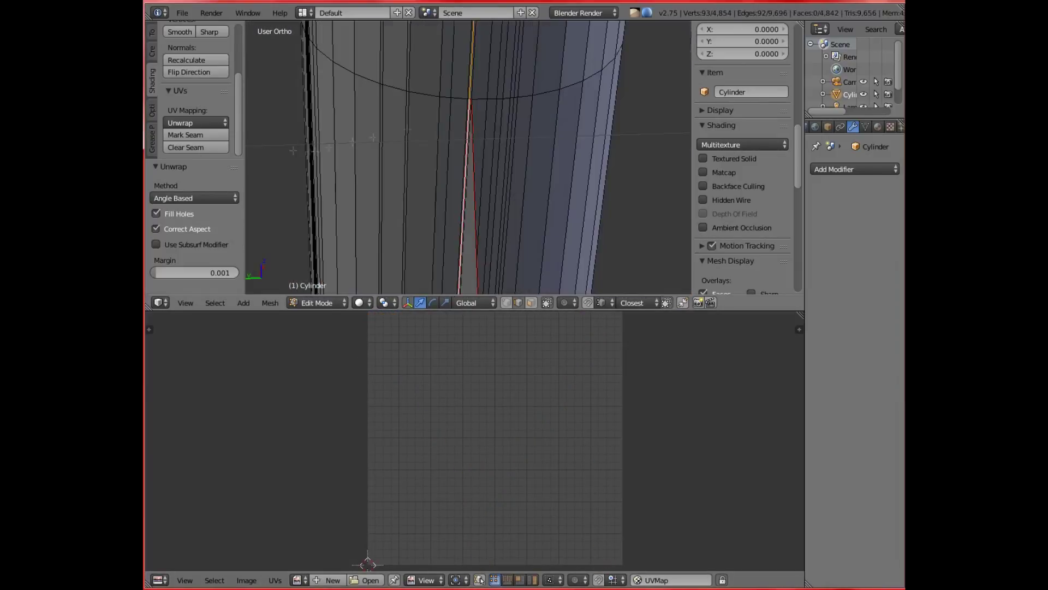
pyautogui.moveTo(469, 158); pyautogui.dragTo(491, 137, button='middle')
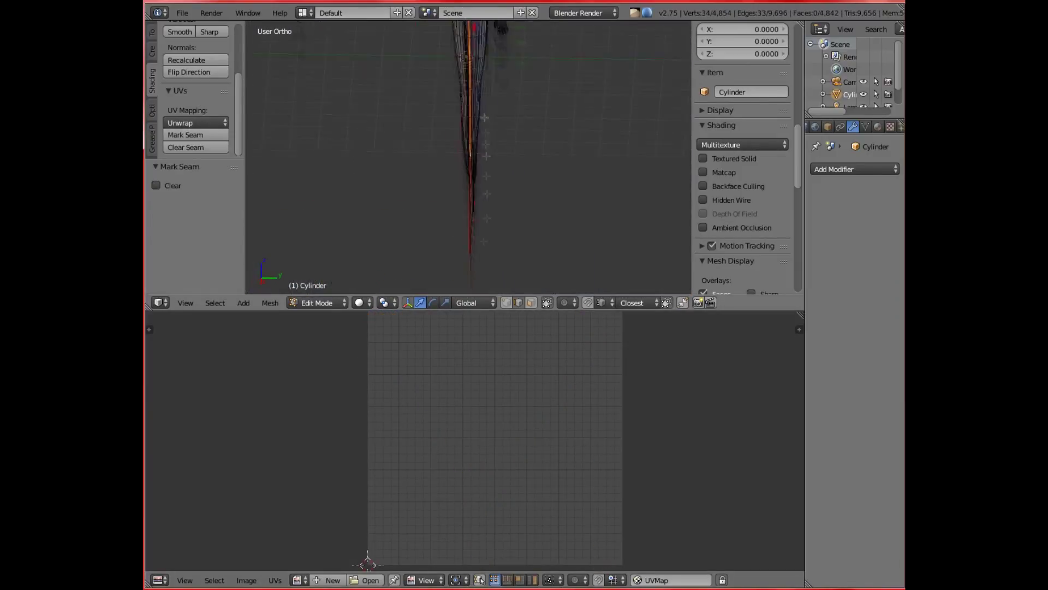
pyautogui.scroll(-10, 474, 99)
pyautogui.press('a')
pyautogui.click(195, 122)
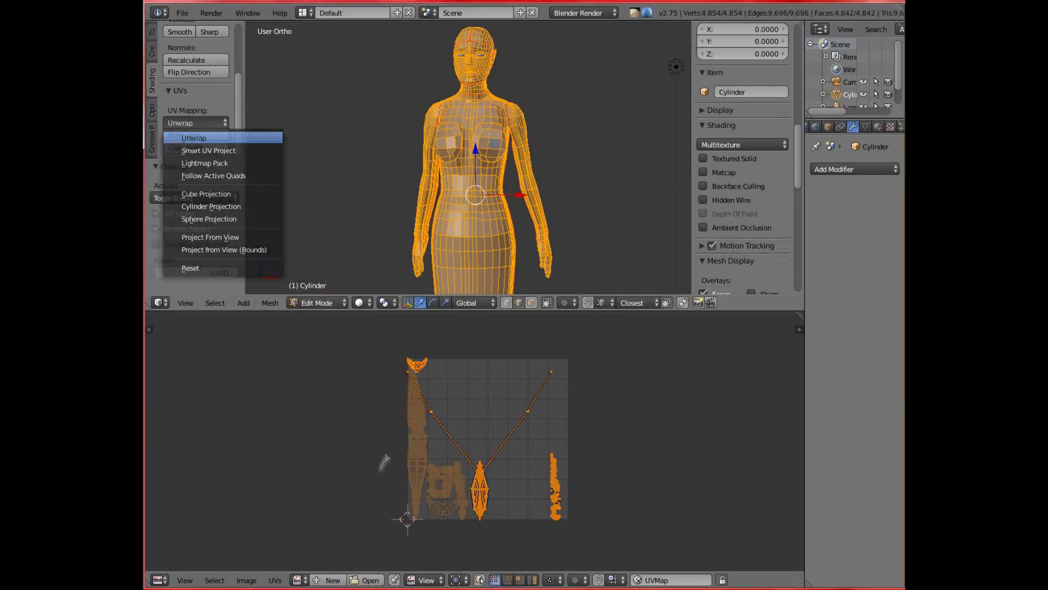
# - Mark a shoulder seam, re-unwrap the whole body and minimize UV stretch
pyautogui.scroll(5, 475, 164)
pyautogui.moveTo(475, 164); pyautogui.dragTo(503, 191, button='middle')
pyautogui.keyDown('alt'); pyautogui.rightClick(503, 240); pyautogui.keyUp('alt')
pyautogui.click(185, 135)
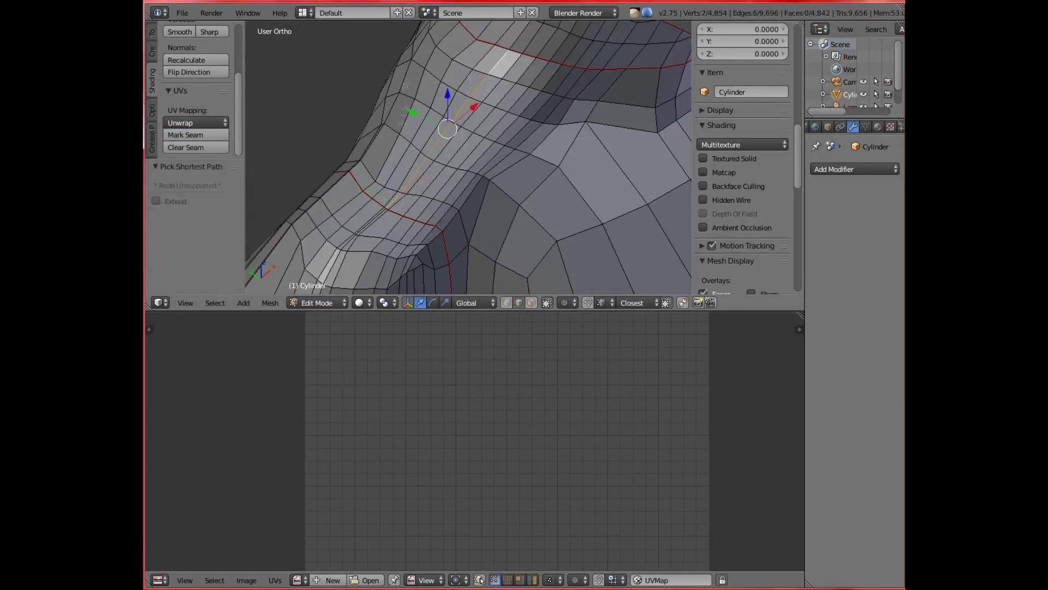
pyautogui.press('a')
pyautogui.press('u')
pyautogui.click(350, 158)
pyautogui.click(309, 434)
# - Move the C-shaped island lower and reposition the round arm island in the UV layout
pyautogui.scroll(2, 300, 418)
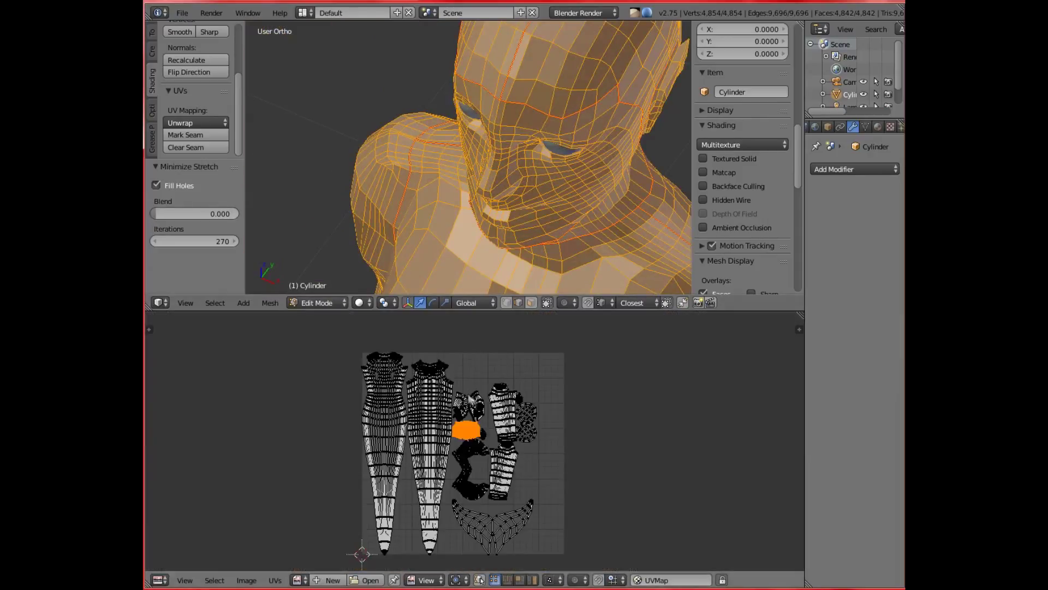
pyautogui.scroll(2, 444, 381)
pyautogui.scroll(-3, 444, 381)
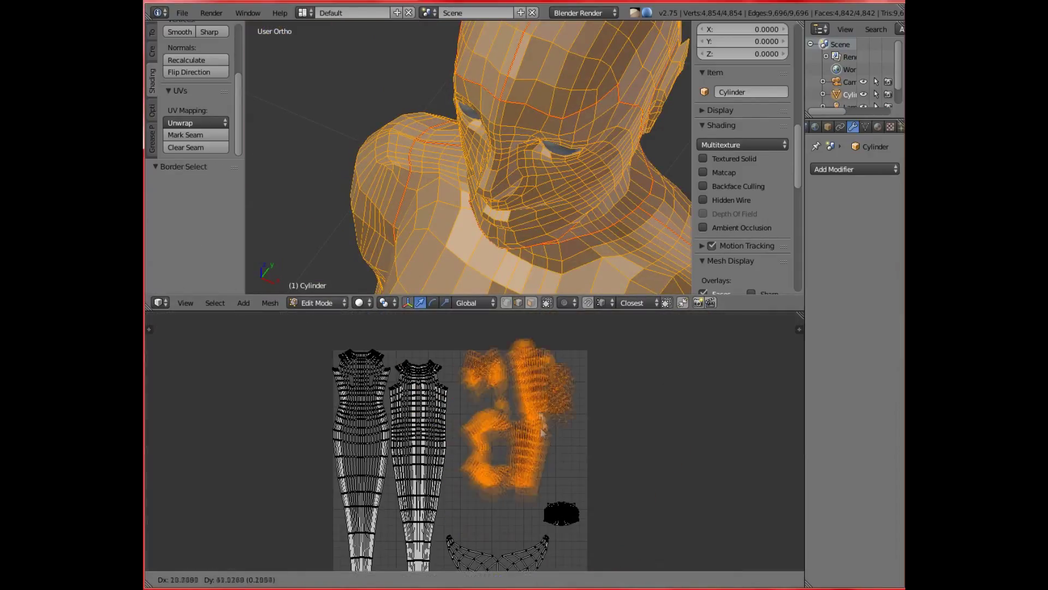
pyautogui.rightClick(445, 404)
pyautogui.hotkey('ctrl', 'l')
pyautogui.press('g')
pyautogui.click(524, 406)
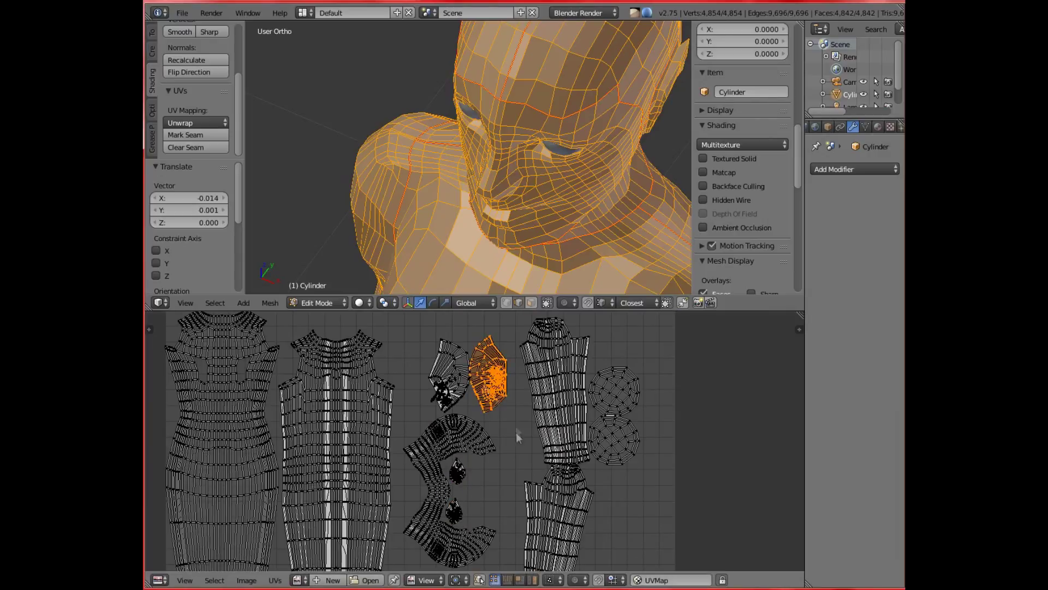
pyautogui.scroll(-1, 485, 388)
pyautogui.rightClick(591, 415)
pyautogui.click(669, 491)
# - Move and enlarge the face island, rotate the arm island upright, then edit the eyeball sphere
pyautogui.rightClick(483, 404)
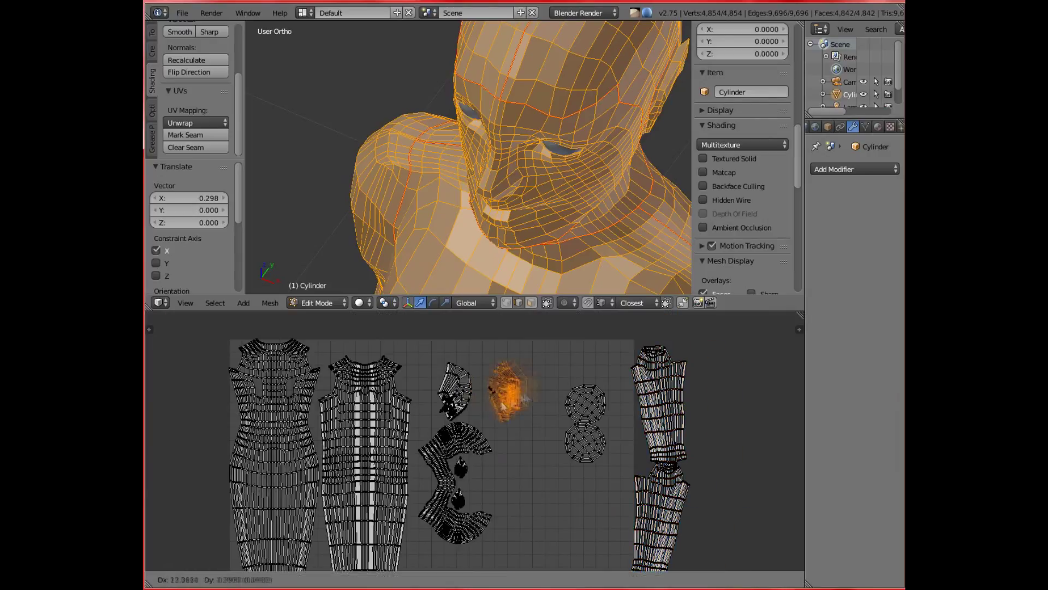
pyautogui.scroll(2, 460, 469)
pyautogui.scroll(-2, 481, 475)
pyautogui.press('g')
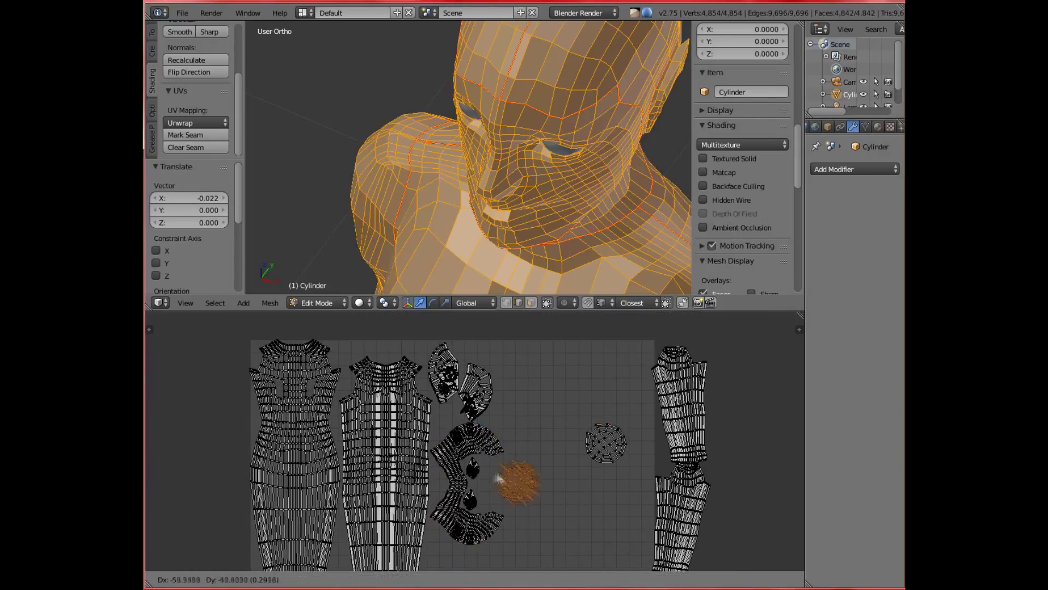
pyautogui.scroll(2, 486, 422)
pyautogui.press('s')
pyautogui.click(482, 457)
pyautogui.scroll(-2, 482, 457)
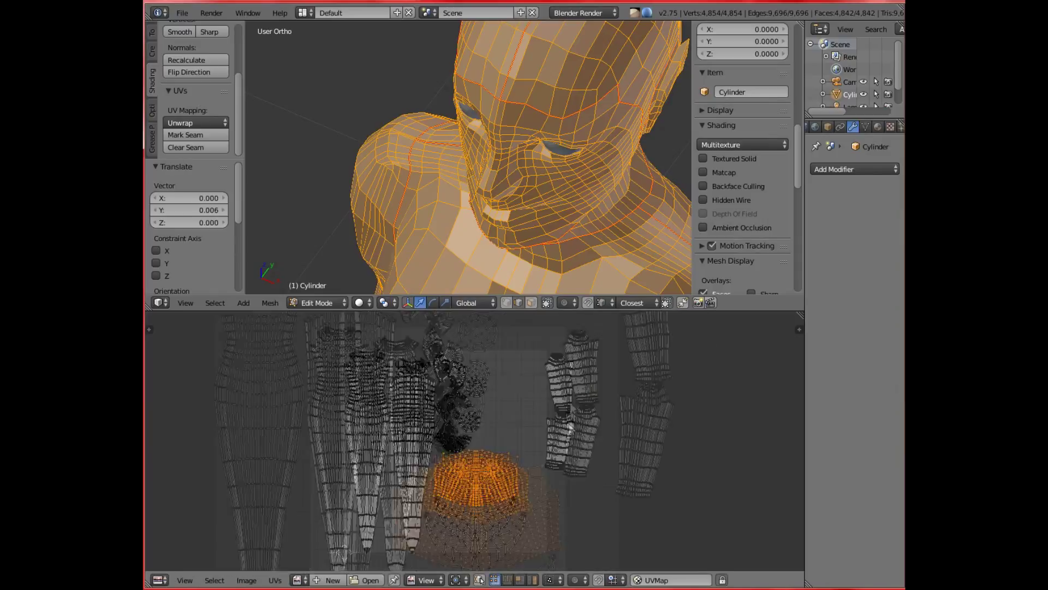
pyautogui.rightClick(571, 420)
pyautogui.press('r')
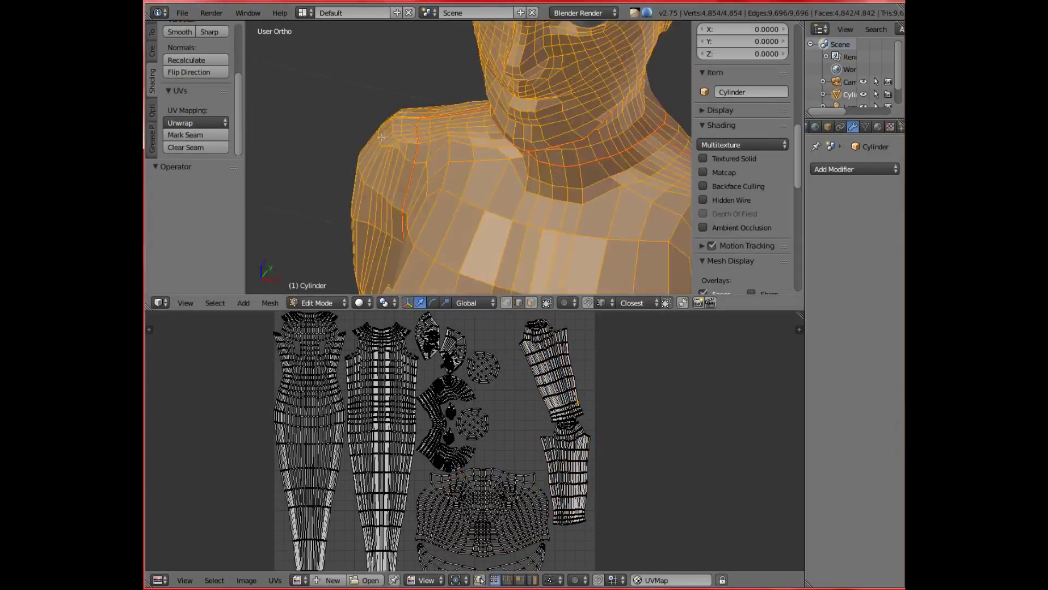
pyautogui.click(316, 303)
pyautogui.press('Tab')
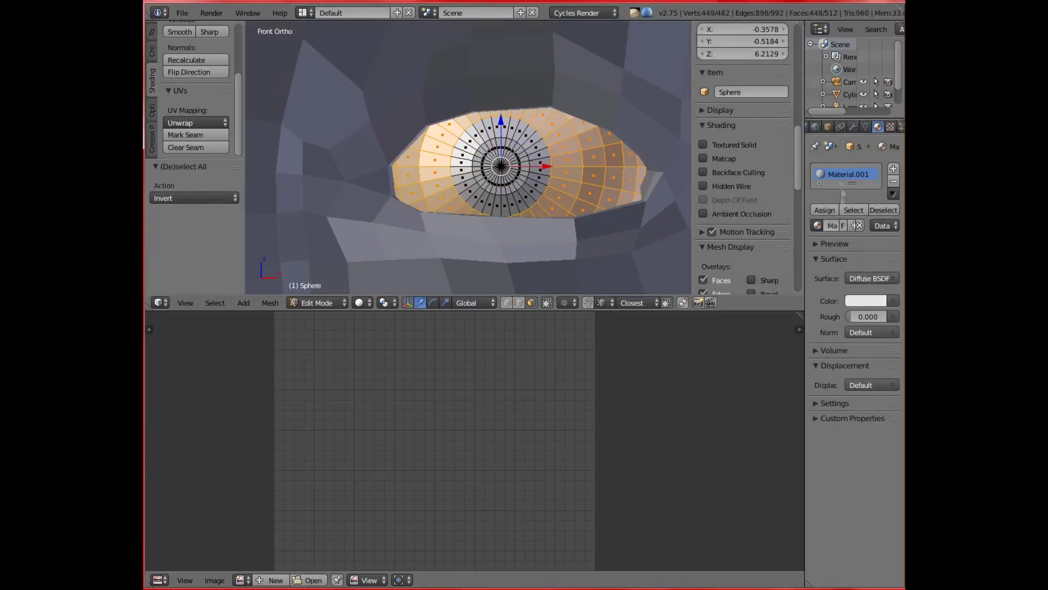
# - Set the material colour to olive-green and minimize stretch on the eye UVs
pyautogui.click(865, 329)
pyautogui.click(810, 196)
pyautogui.click(865, 329)
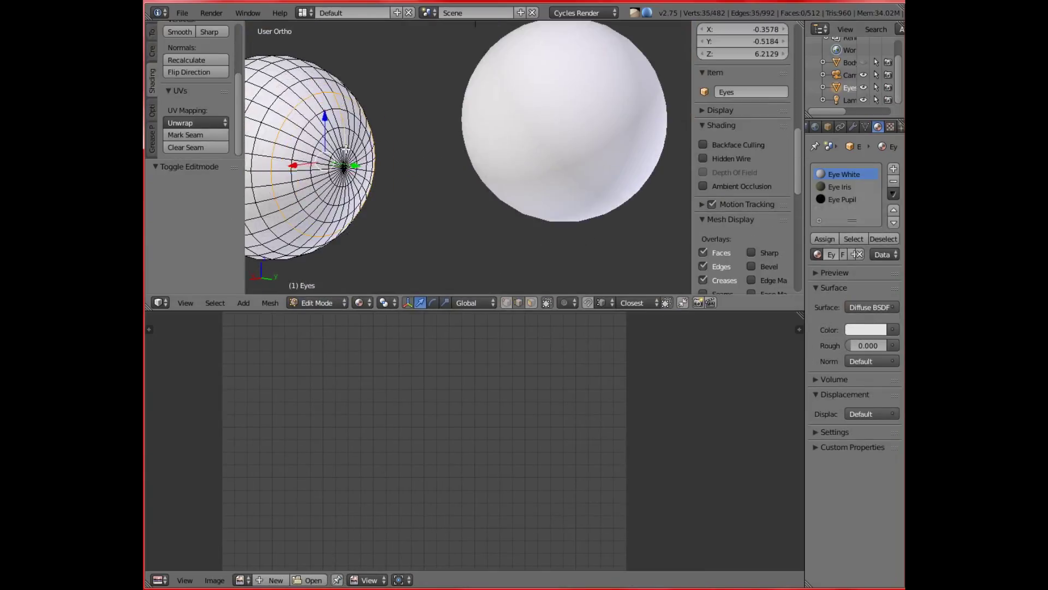
pyautogui.click(276, 580)
pyautogui.click(314, 437)
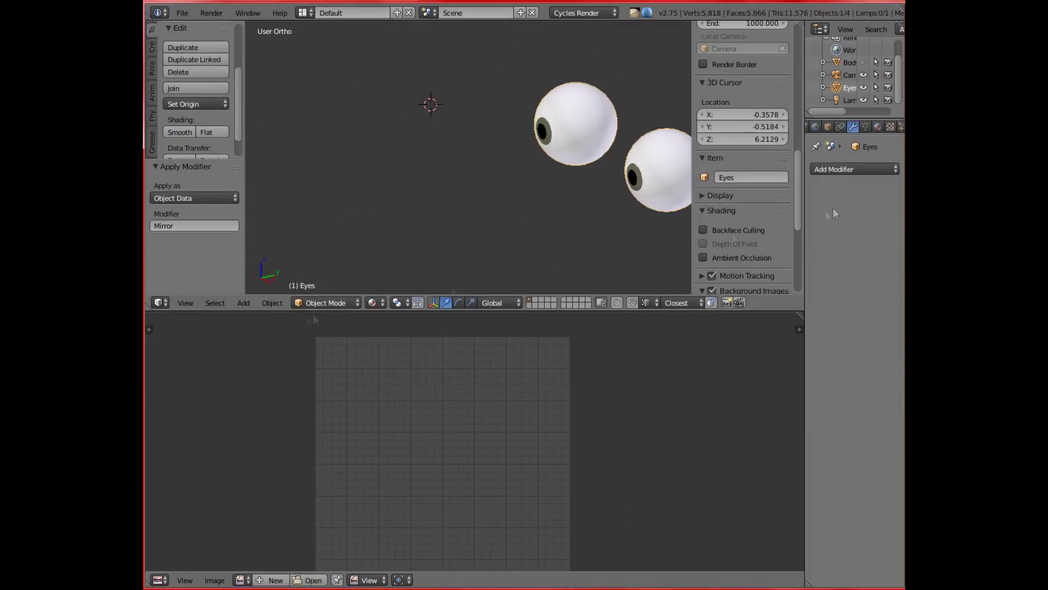